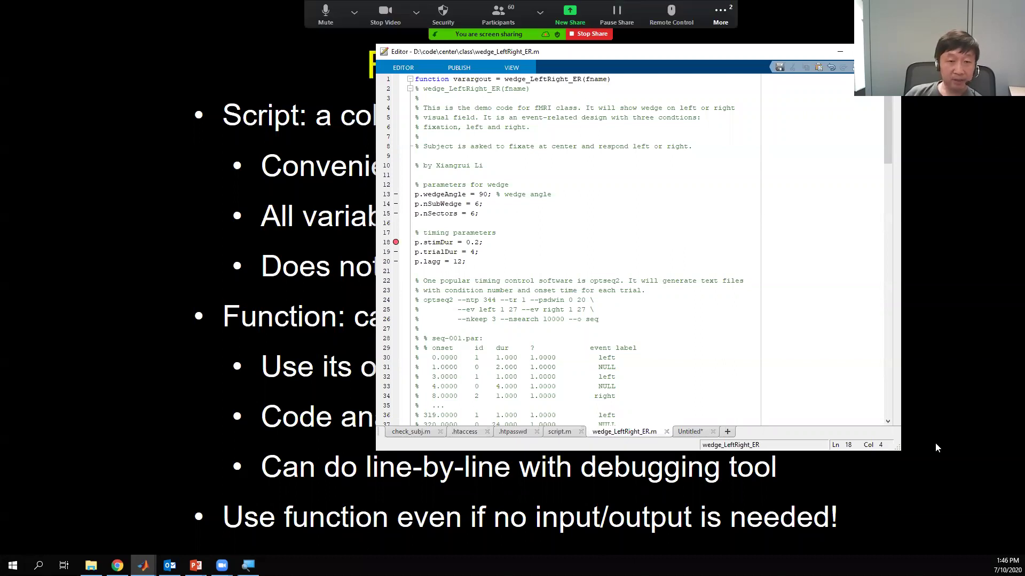
Step: Advance the slideshow to the "Plotting Tools with Publishing Quality" slide, end the show and minimize the presentation
left_click(935, 445)
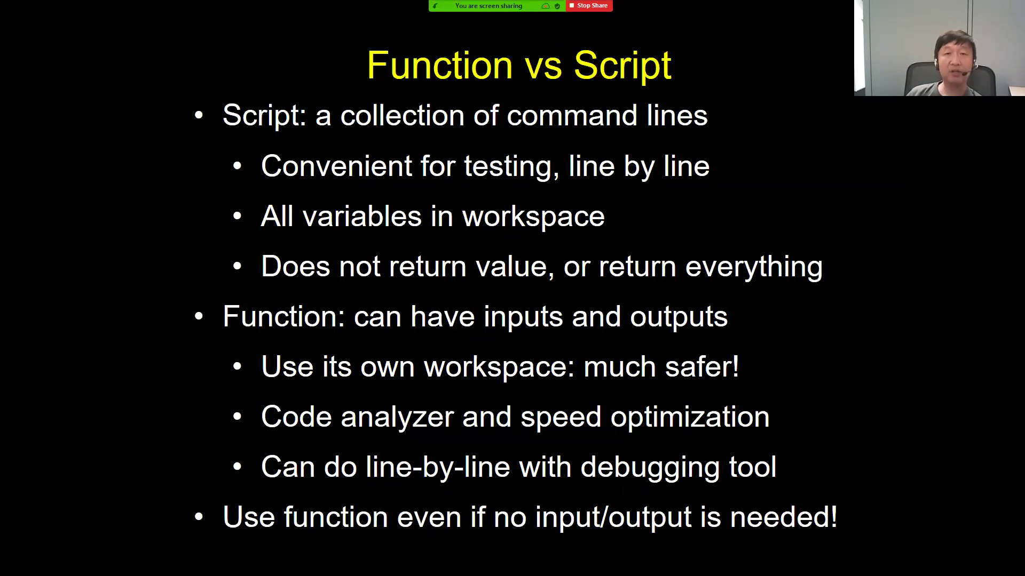
key("Right")
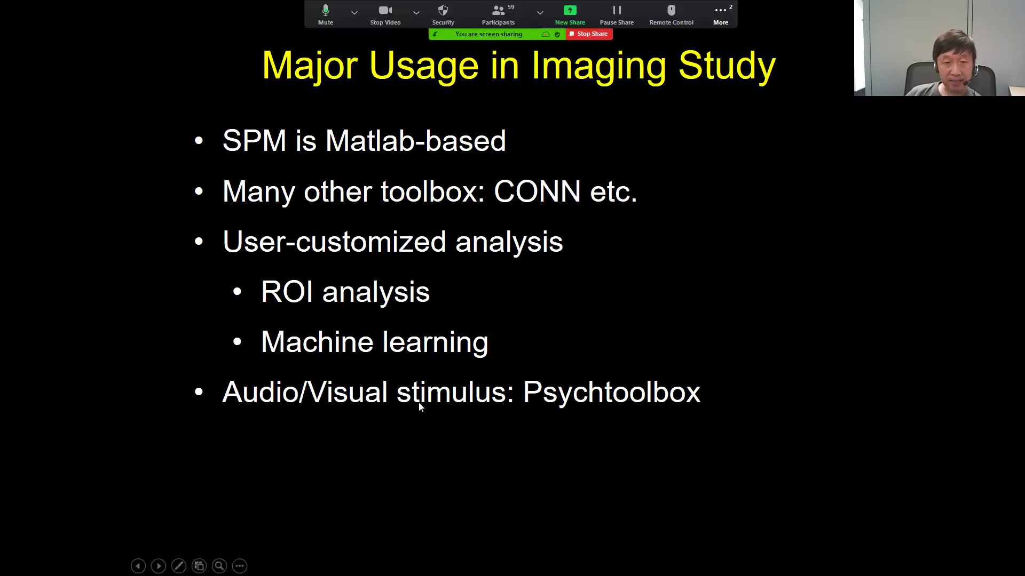
left_click(580, 404)
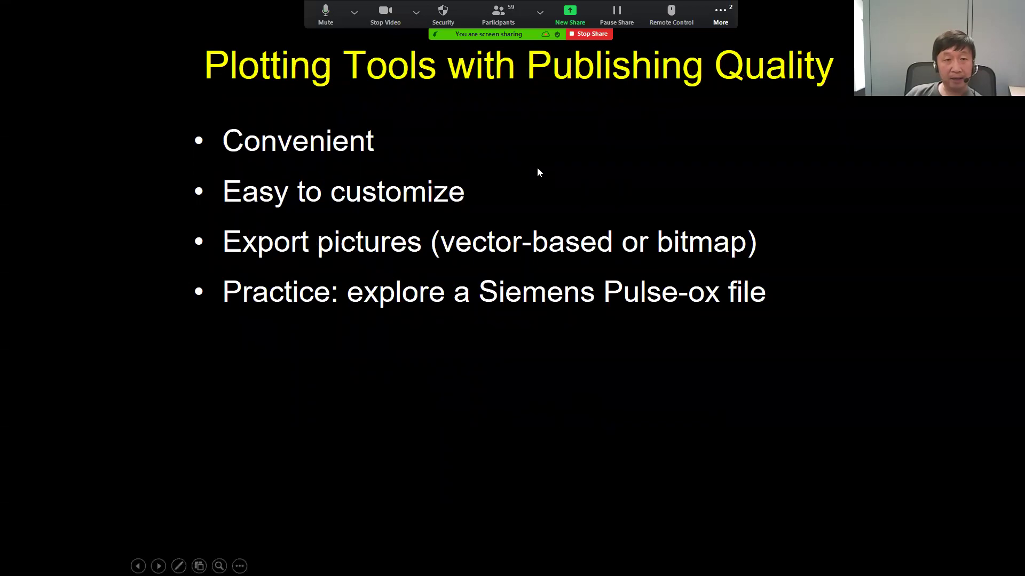
key("Escape")
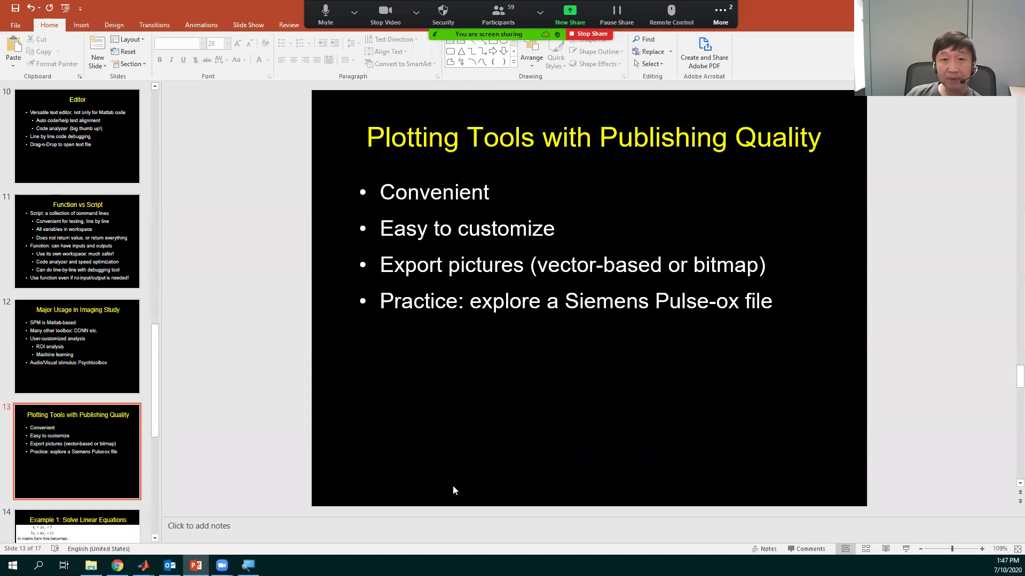
left_click(195, 565)
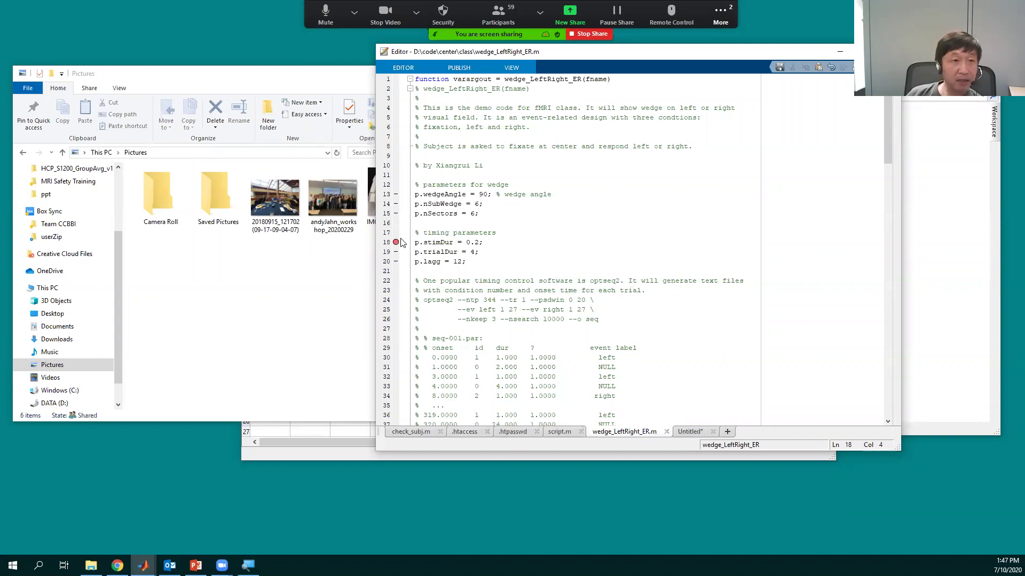
Step: Open the folder D:\code\ECG in File Explorer
left_click(331, 246)
left_click(184, 153)
type("D")
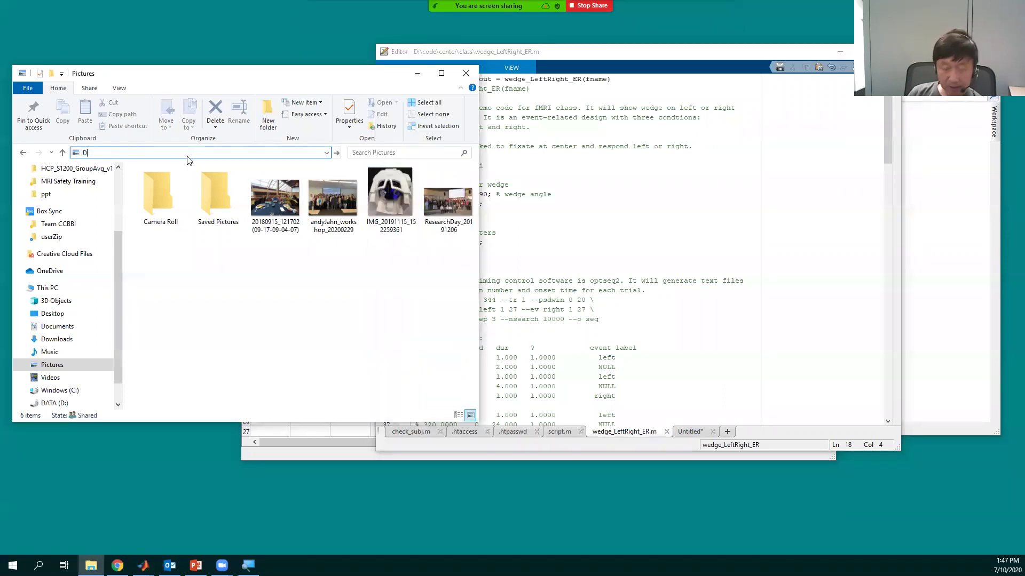
type(":\\")
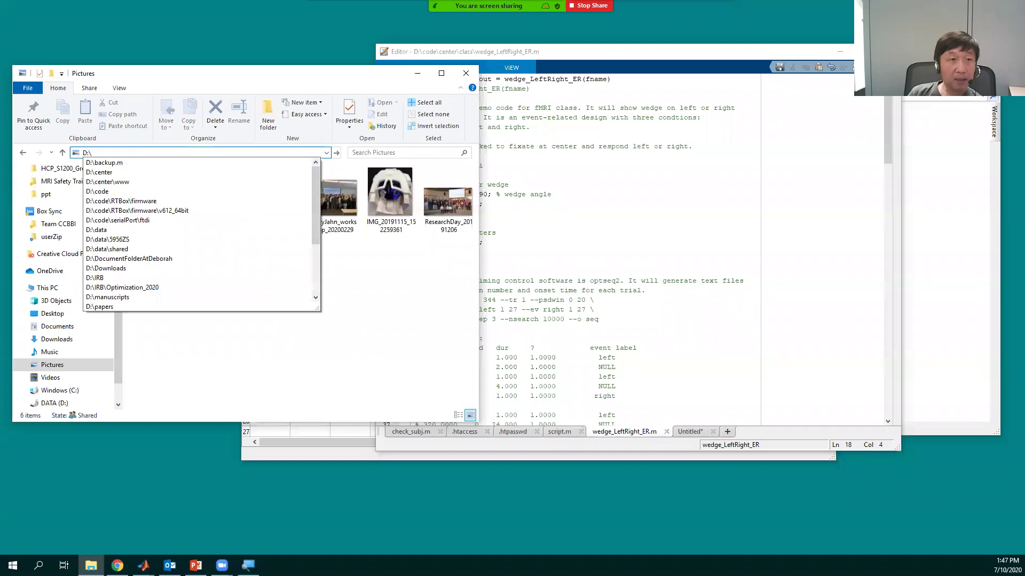
type("code\\e")
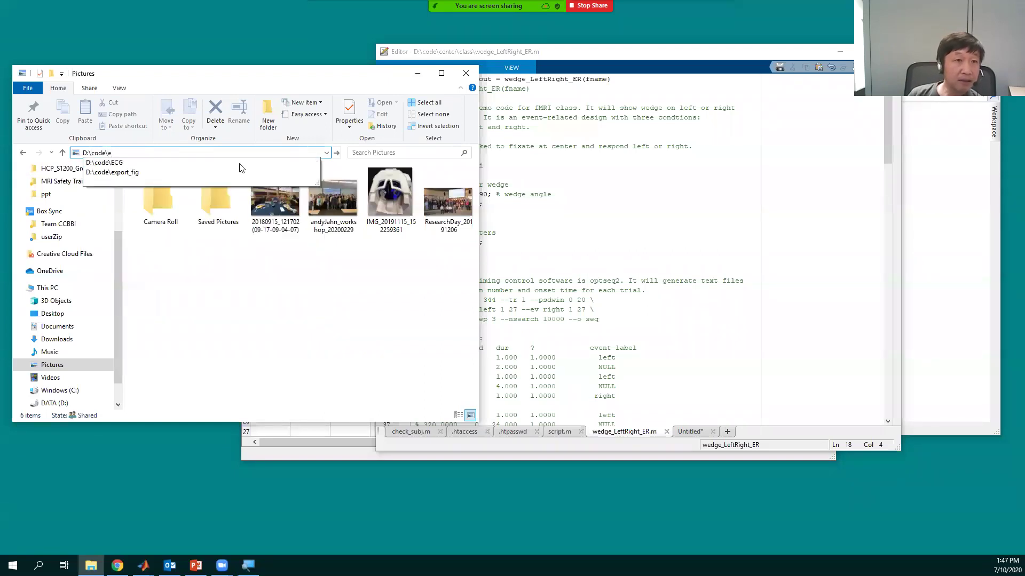
key("Tab")
type("\\")
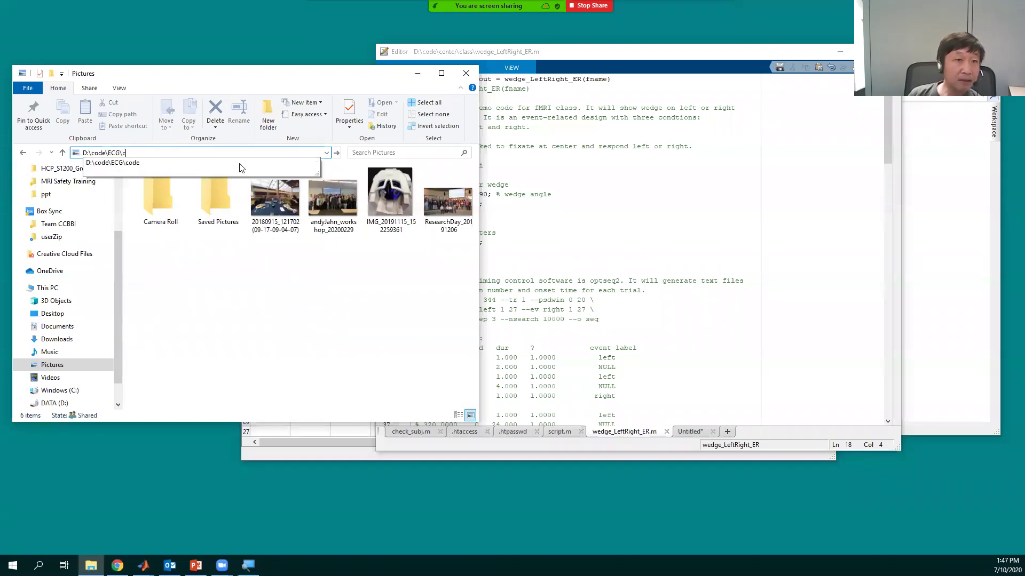
key("Return")
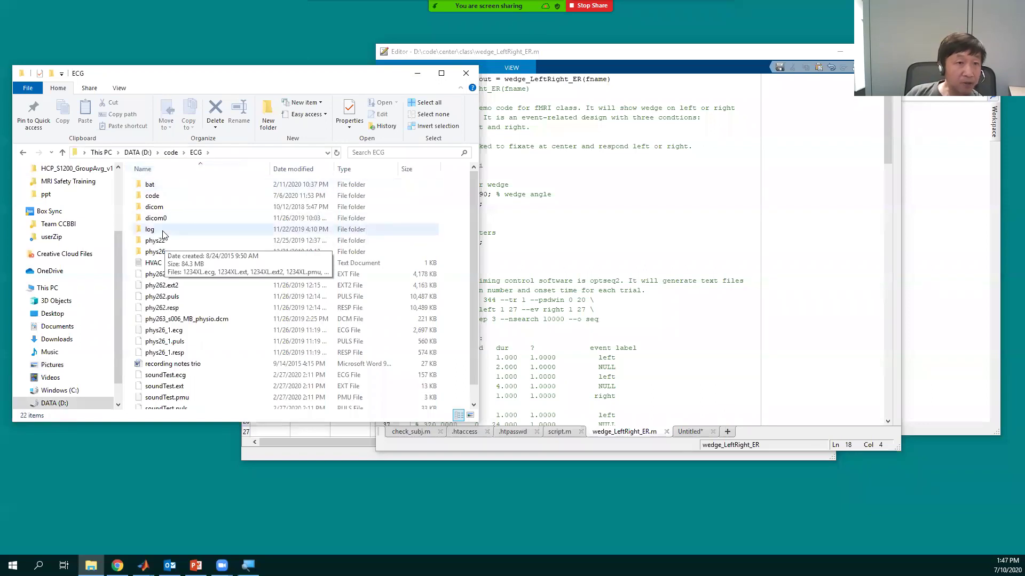
Step: Open 5724BW.puls from the log folder in the MATLAB Editor and enlarge the editor window
double_click(159, 234)
scroll(171, 299, "down", 3)
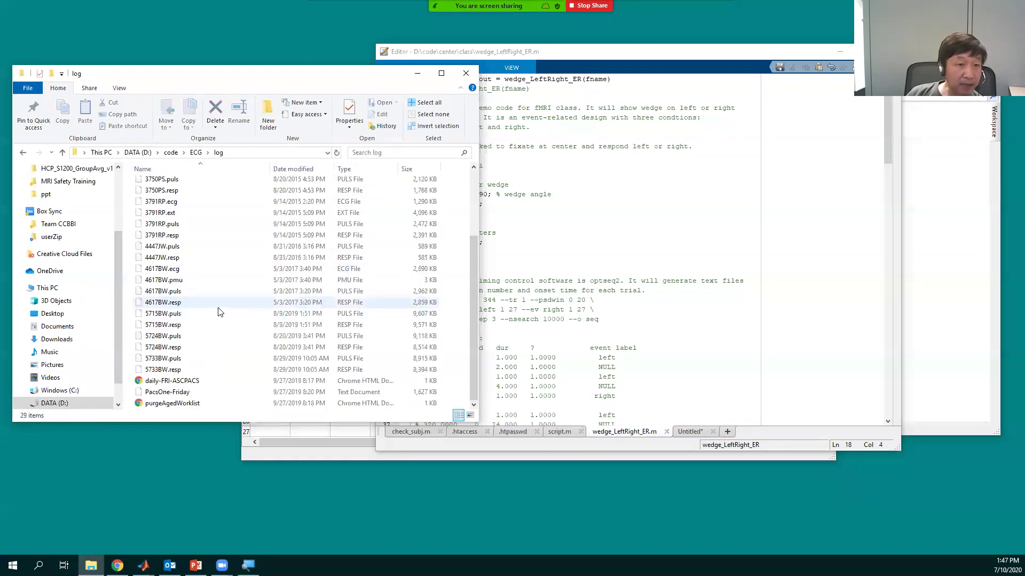
left_click_drag(176, 336, 607, 265)
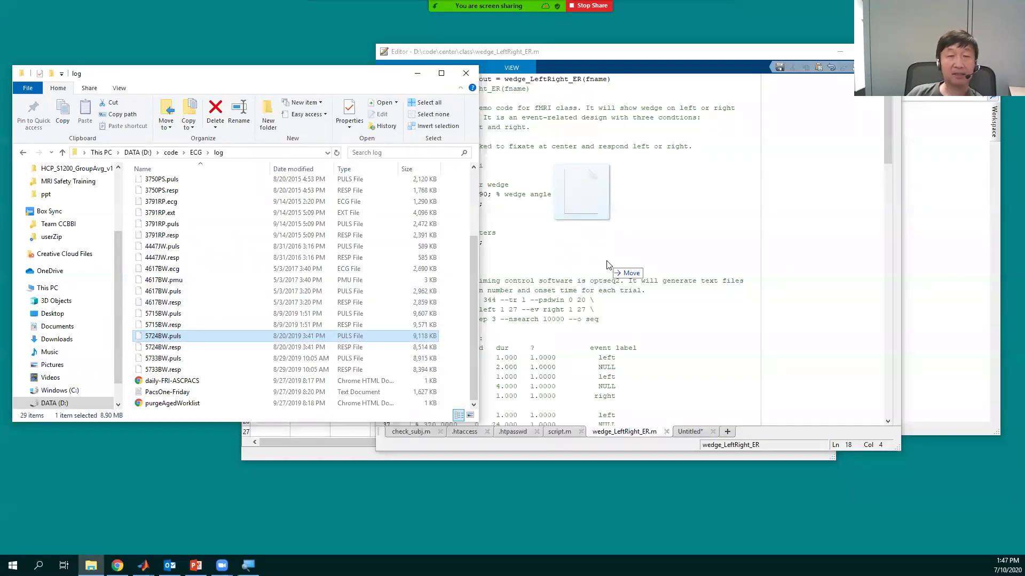
left_click_drag(607, 265, 607, 263)
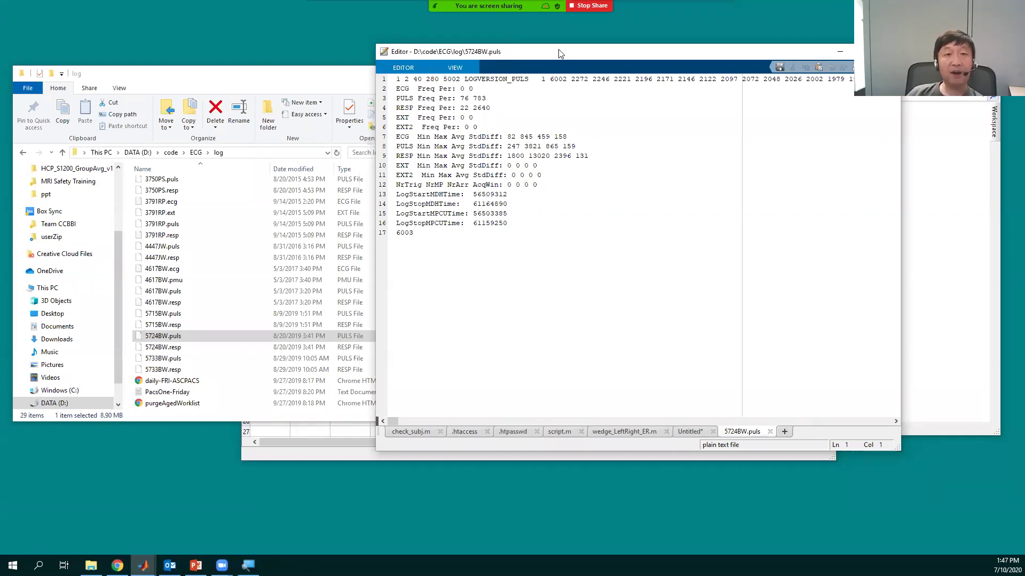
left_click_drag(559, 53, 293, 49)
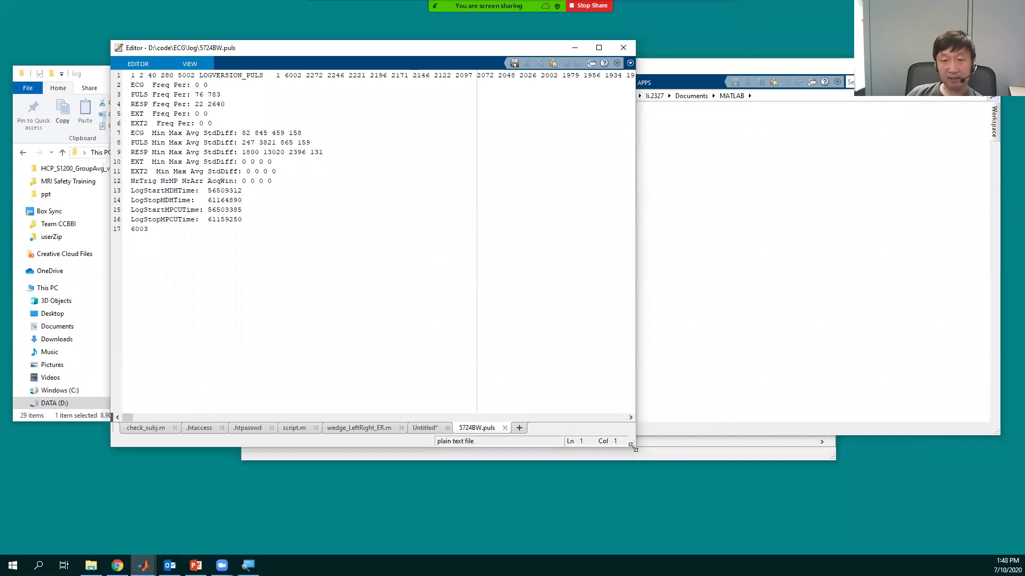
left_click_drag(631, 446, 1003, 523)
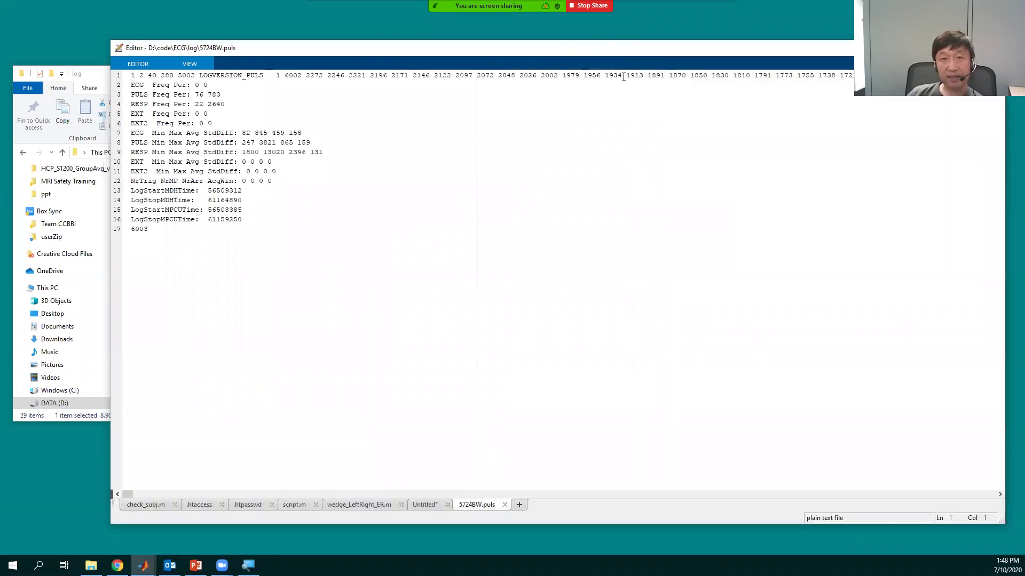
Step: Examine the long first line of pulse values in 5724BW.puls and the file's entry in the log folder
left_click(483, 494)
left_click(727, 493)
left_click(727, 493)
left_click(727, 493)
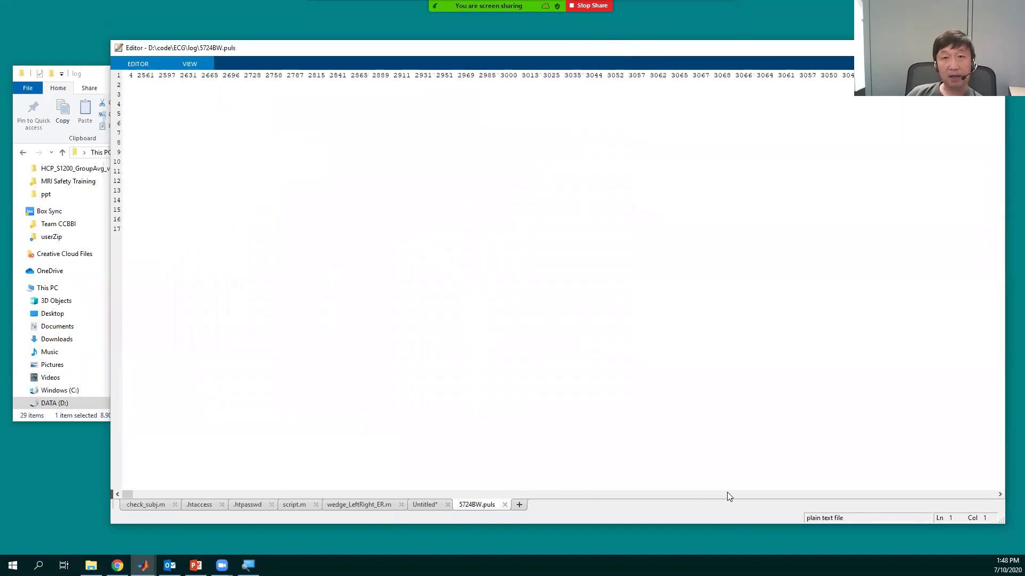
left_click(727, 492)
left_click(727, 492)
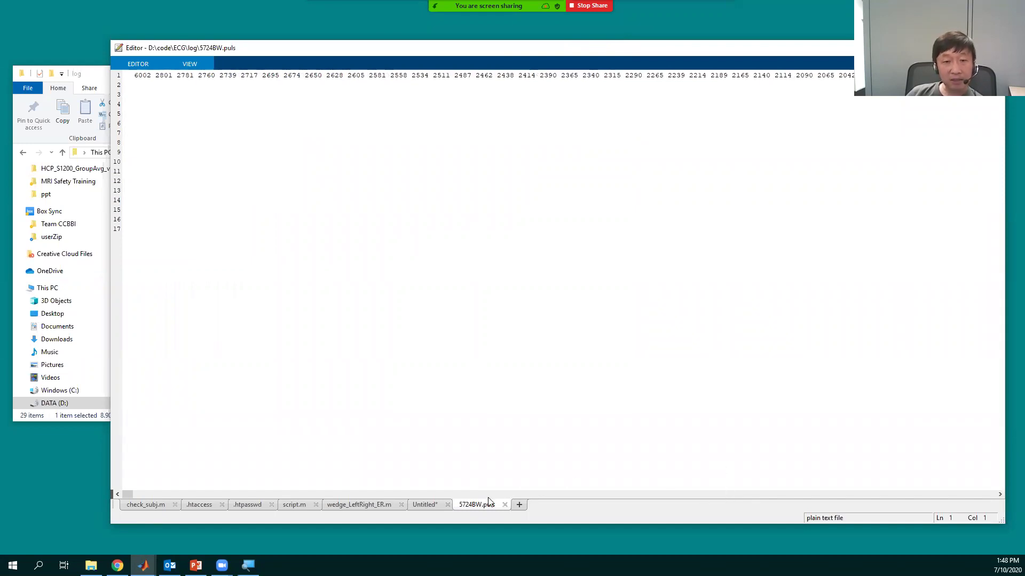
left_click(104, 68)
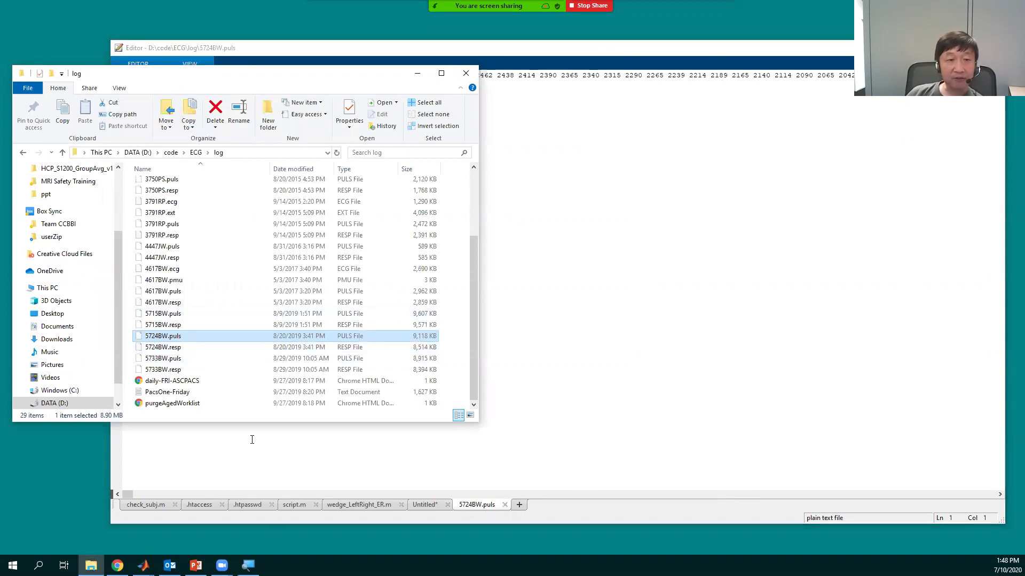
left_click(188, 493)
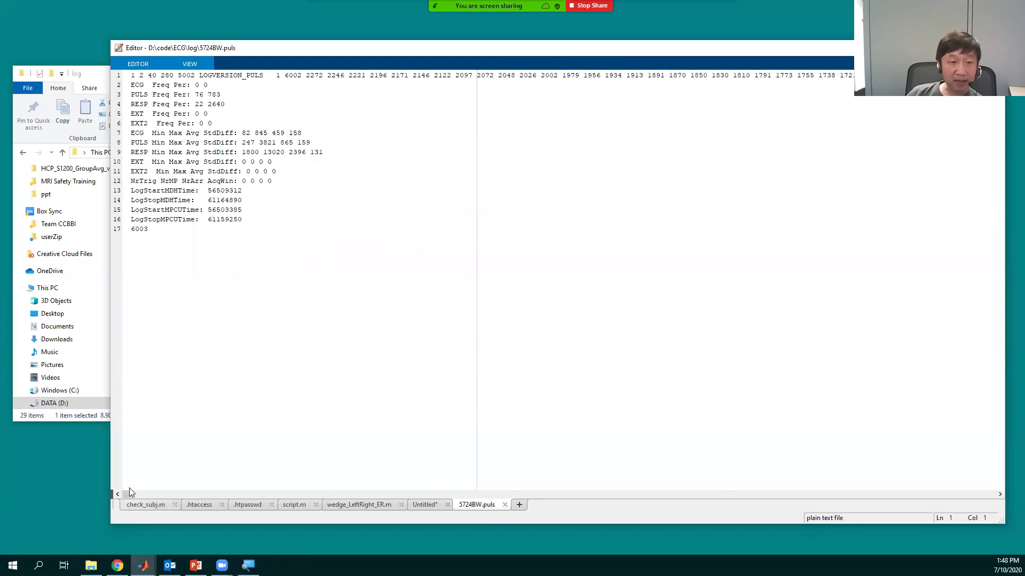
Step: Try to copy a very long stretch of first-line values, from 2342 near the middle to 1740 much further along
left_click_drag(130, 494, 538, 507)
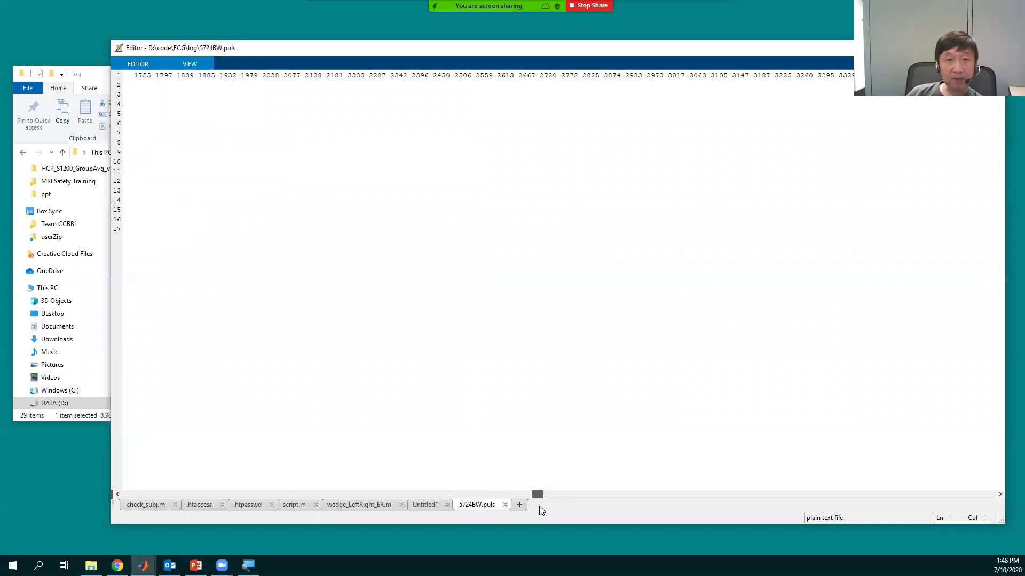
left_click(389, 75)
left_click_drag(577, 495, 826, 76)
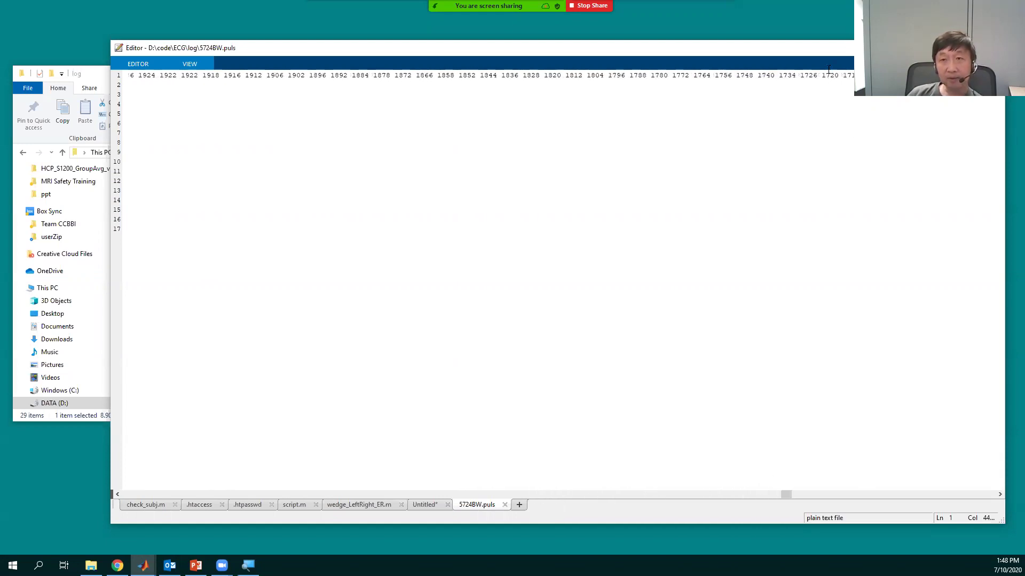
left_click(792, 77, "shift")
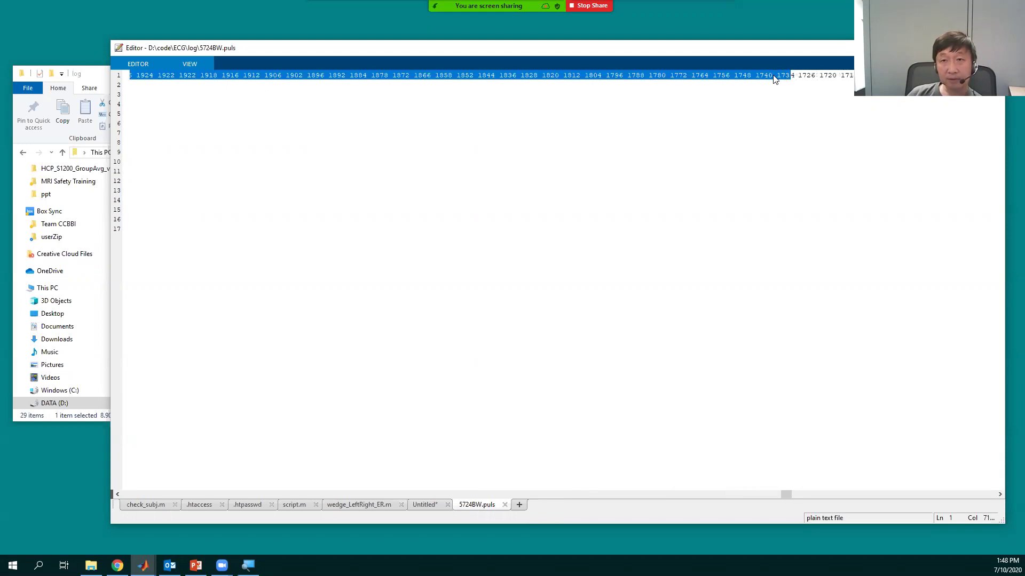
key("shift+Left")
key("shift+Left")
key("shift+Left")
key("shift+Left")
key("shift+Left")
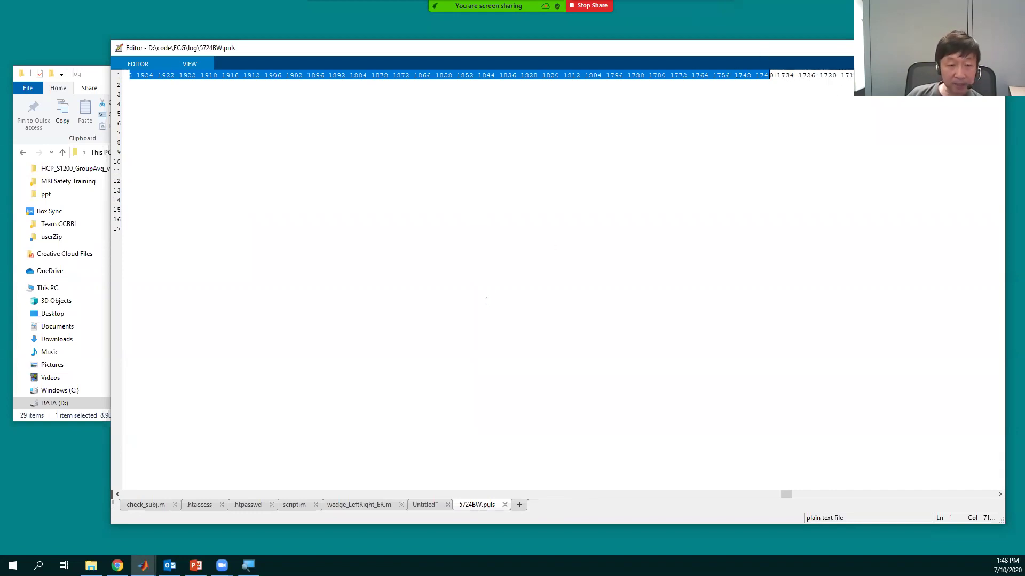
right_click(372, 84)
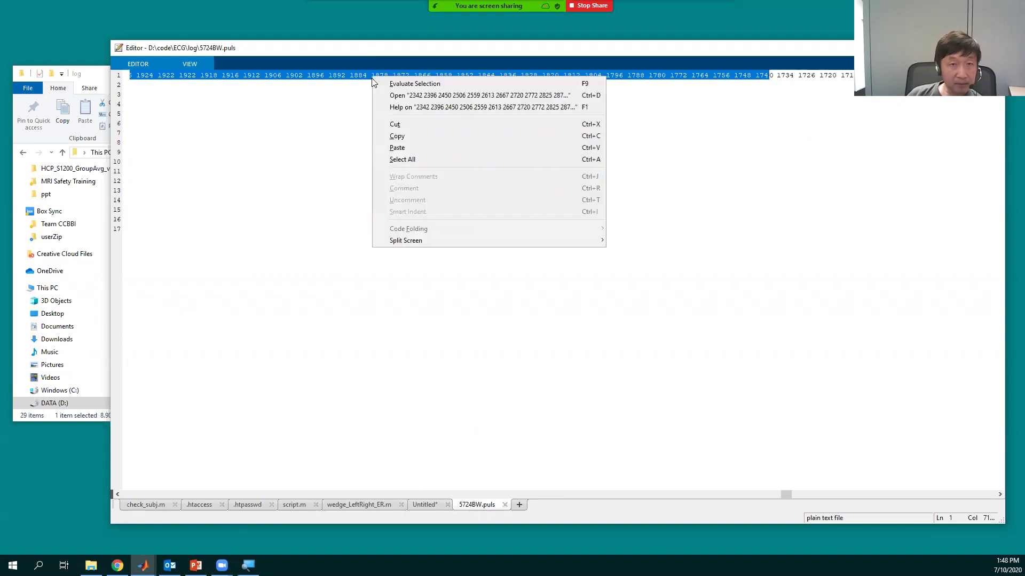
left_click(397, 135)
mouse_move(142, 565)
left_click(117, 517)
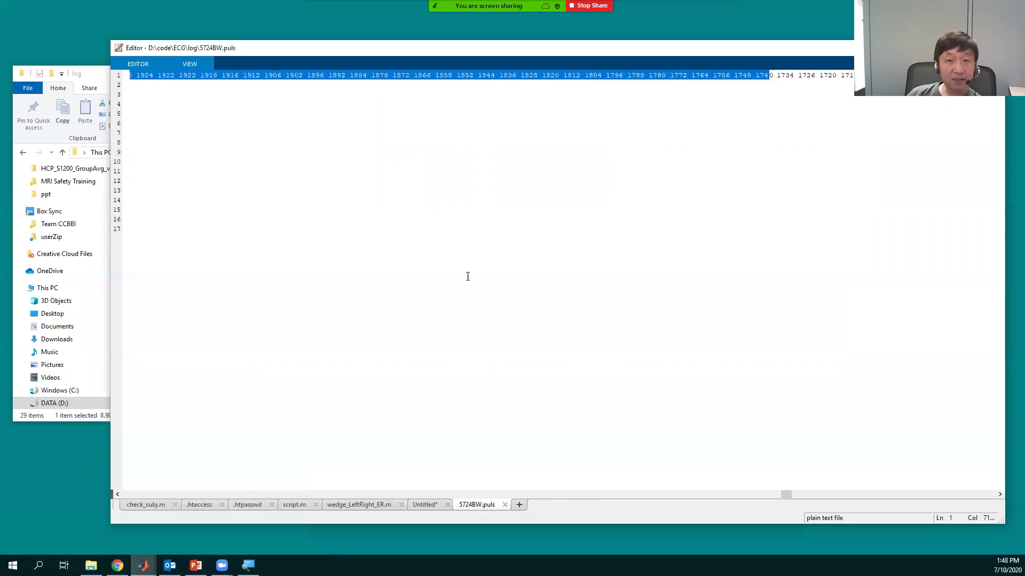
Step: Copy a shorter run of values from the first line of 5724BW.puls, starting at 1530 and ending at 1801
left_click_drag(784, 496, 285, 502)
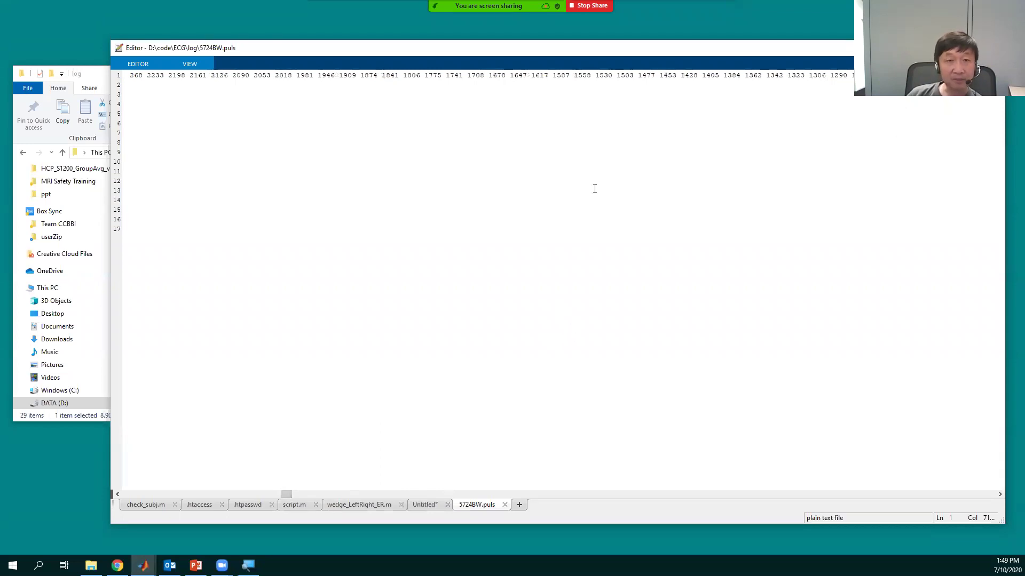
left_click(802, 75, "shift")
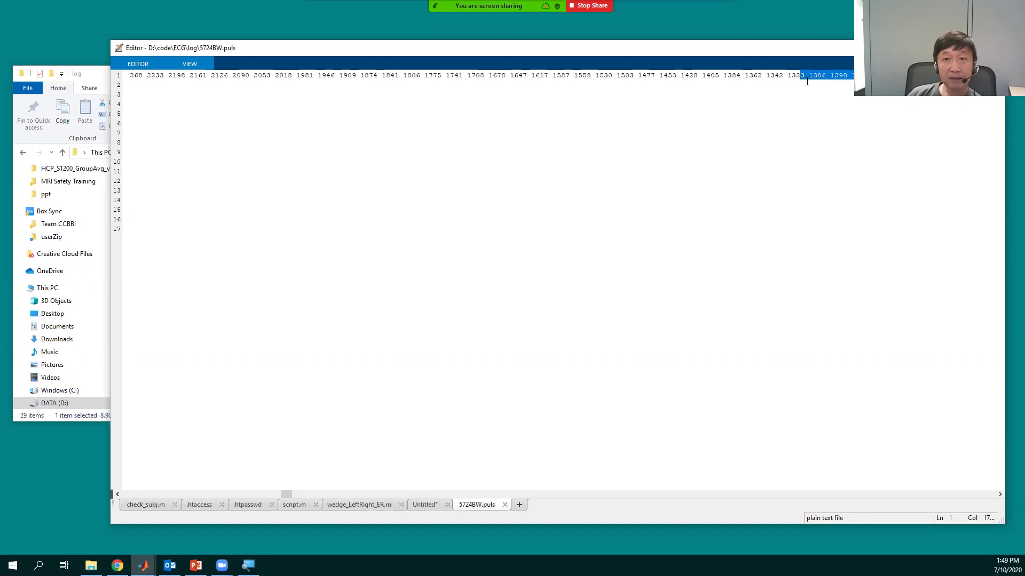
key("Right")
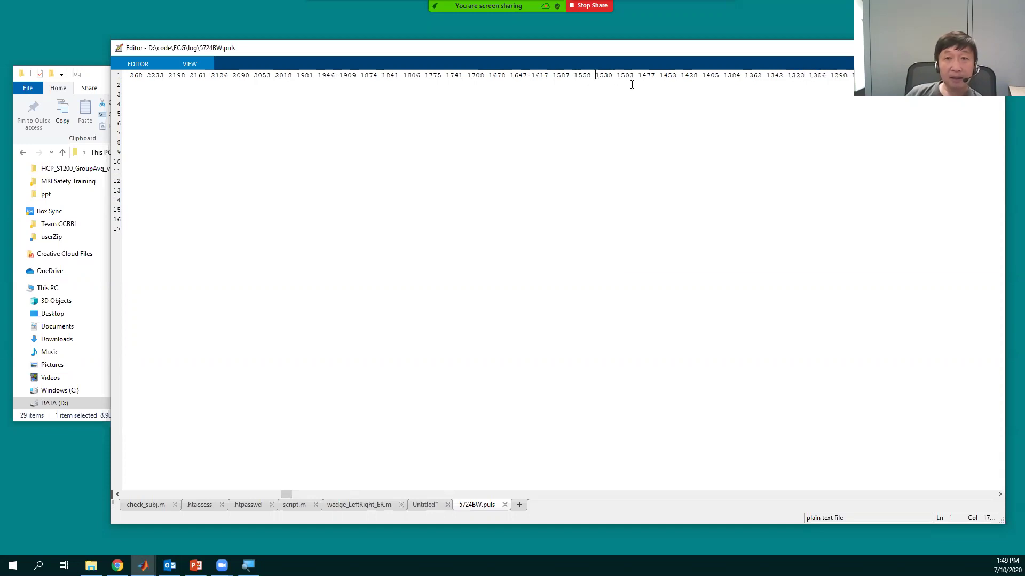
key("shift+End")
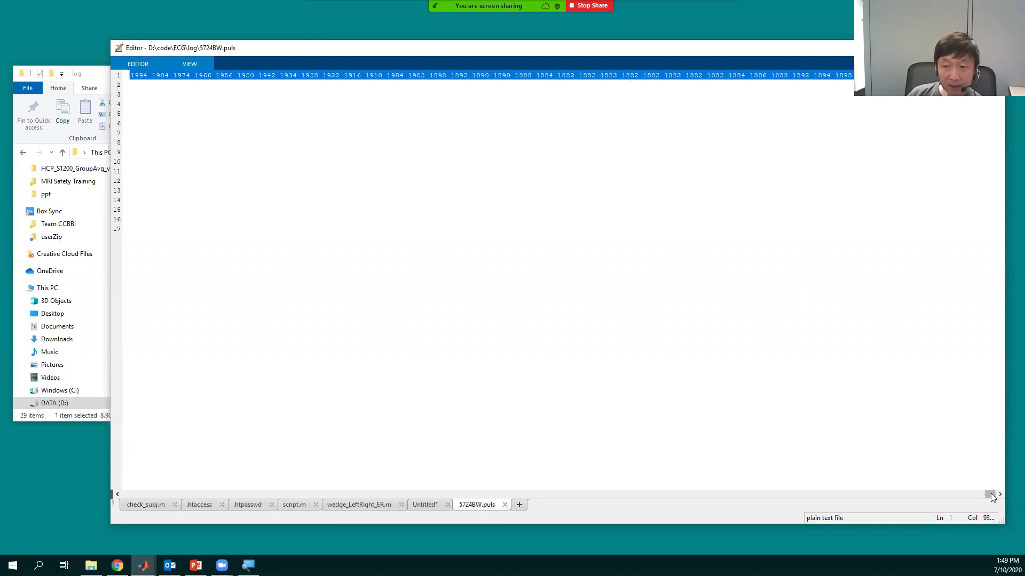
left_click_drag(342, 495, 328, 498)
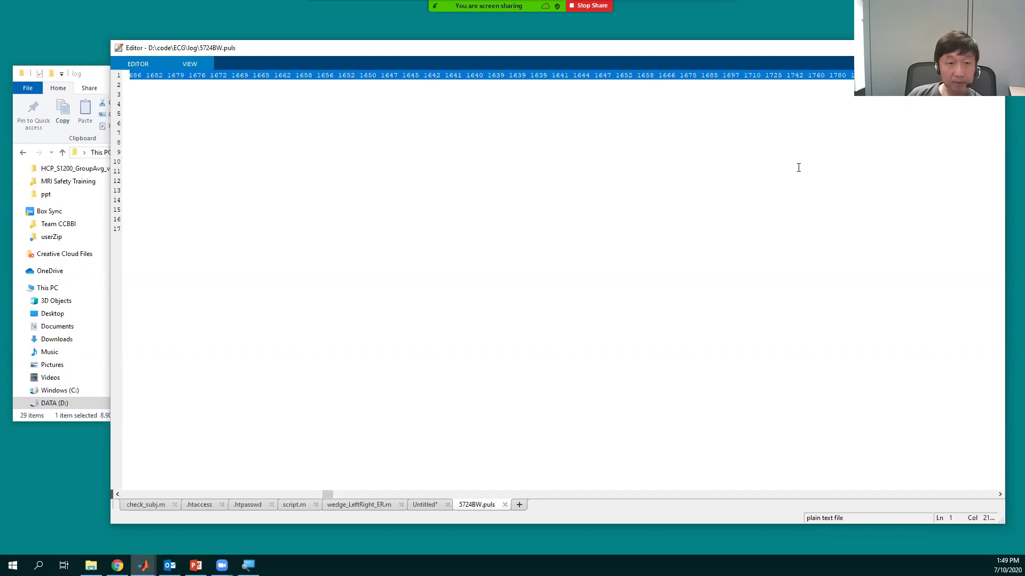
Step: Clear the MATLAB Command Window with clc and assign the copied values to the vector a, suppressing the output
left_click(142, 565)
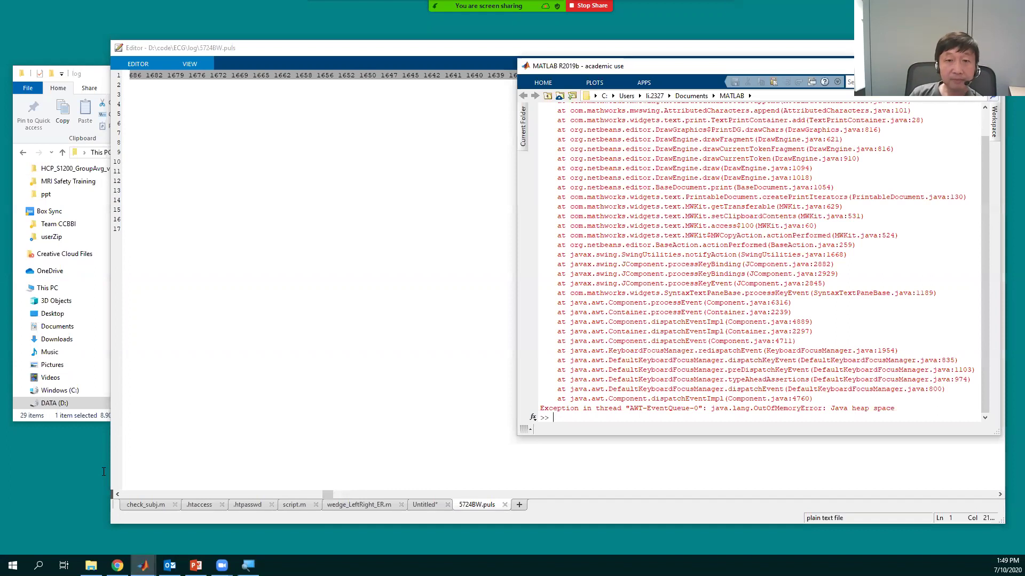
type("clc")
key("Return")
type("a = [];")
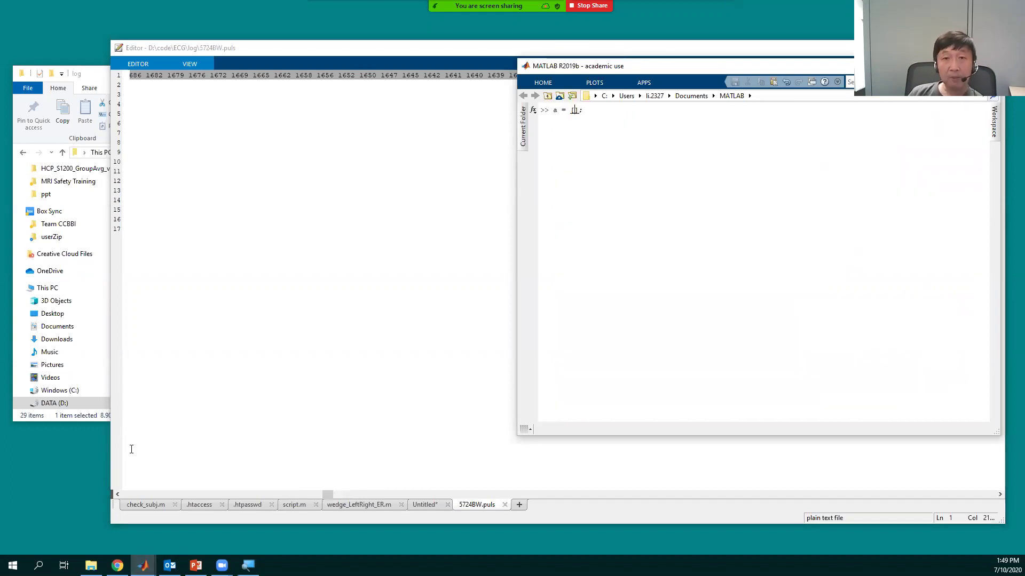
key("ctrl+v")
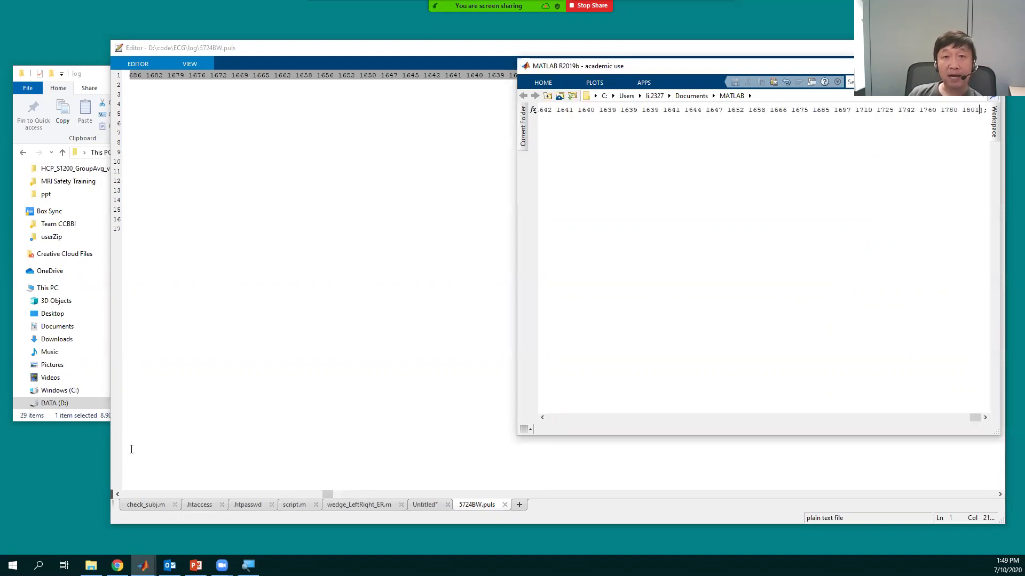
key("Return")
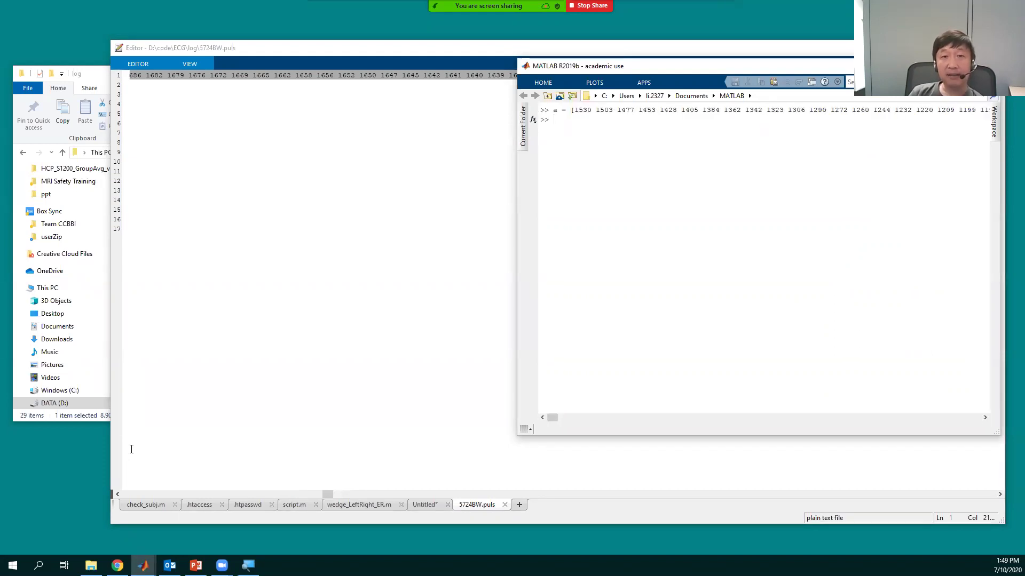
type("a = [];")
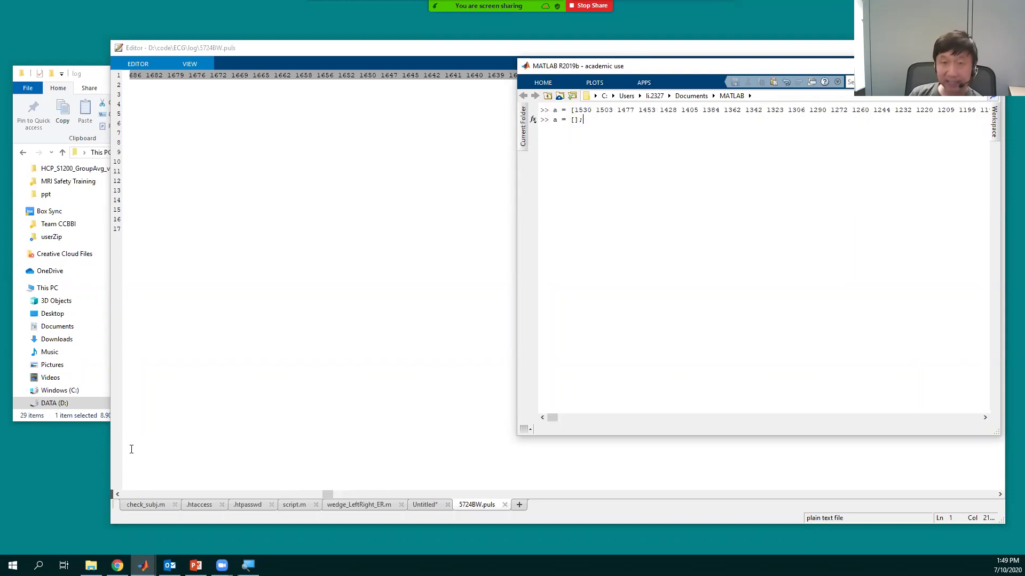
key("Left")
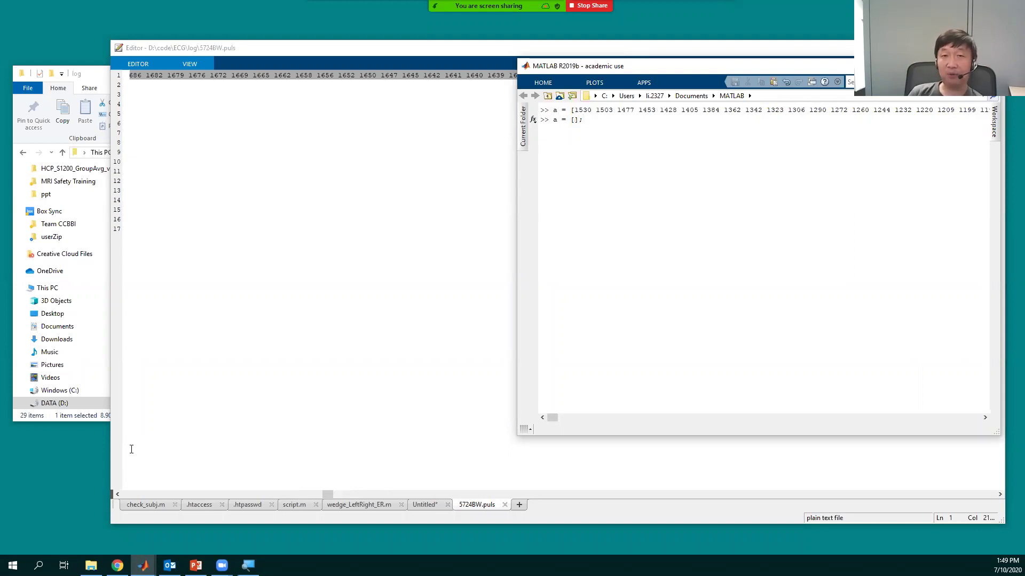
key("Escape")
Step: Cut the vector a down to its first 10000 elements, listing it with whos before and after the change
type("whos a")
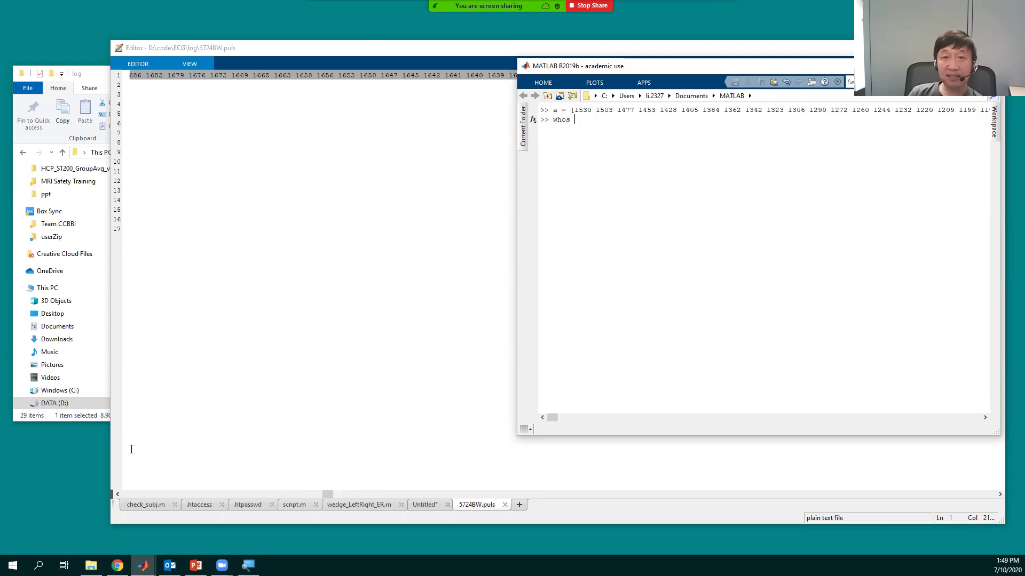
key("Return")
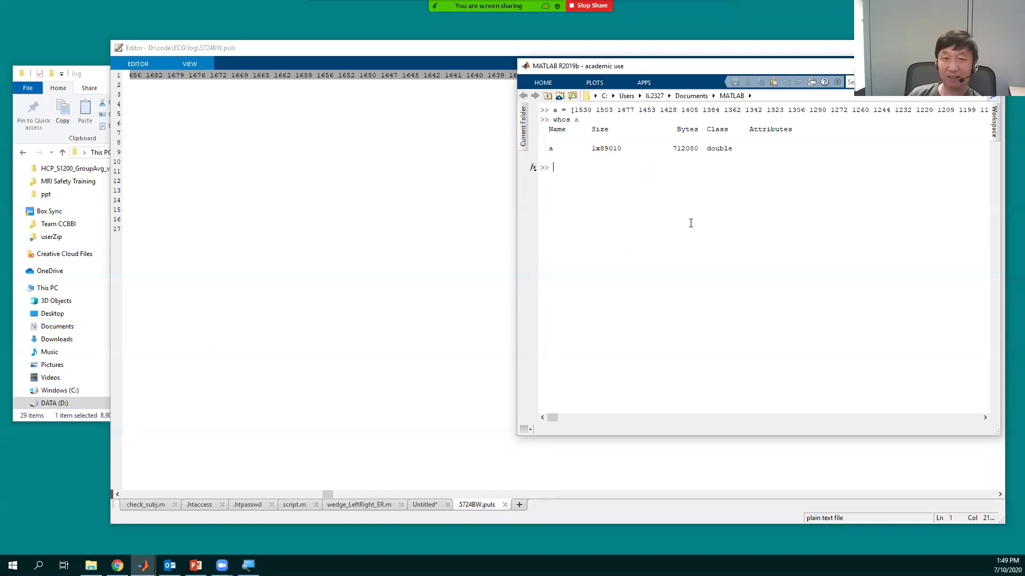
type("a = a(")
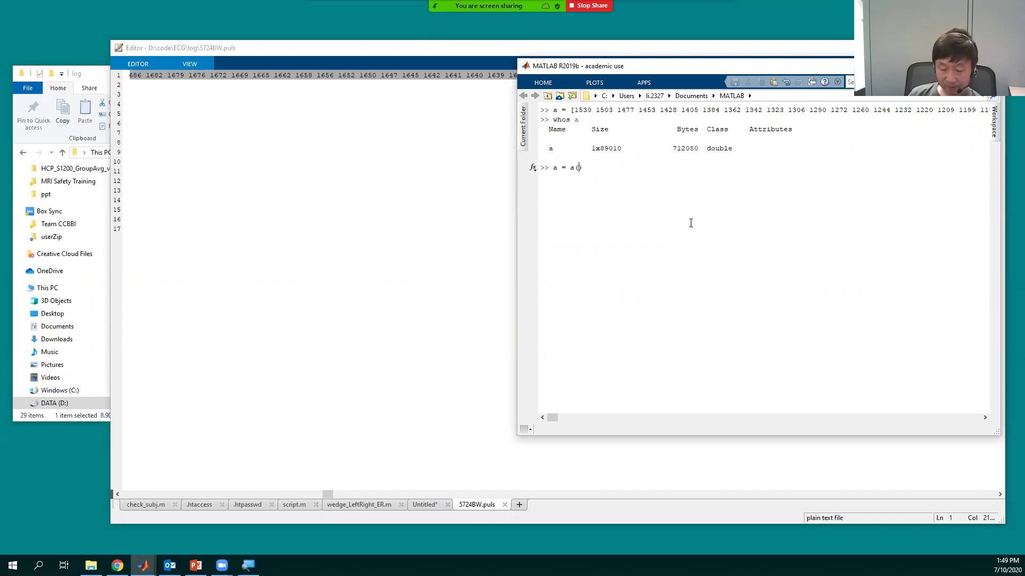
type("1:")
type("1e")
type("0000")
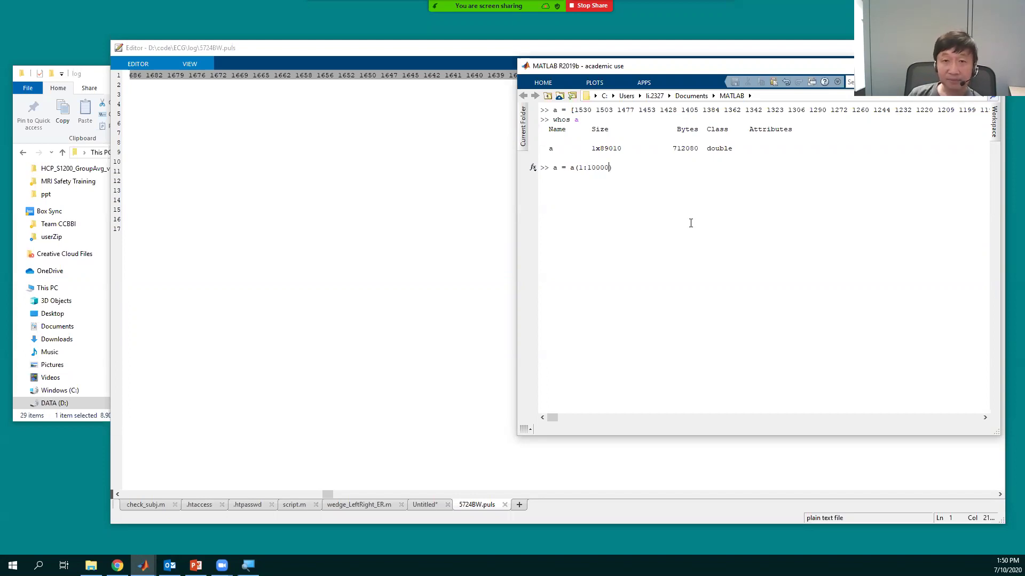
type(");")
key("Return")
type("whos a")
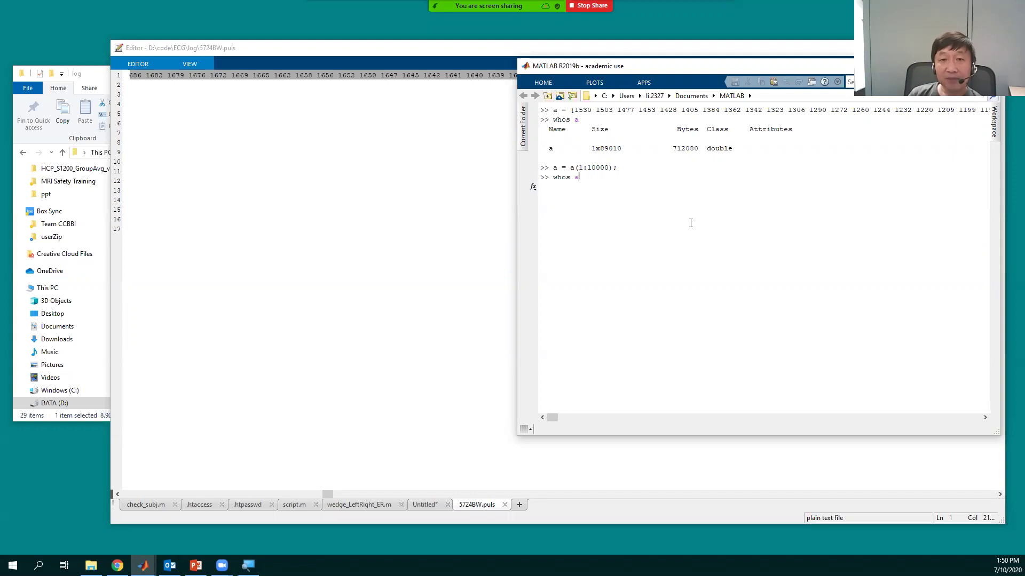
key("Return")
Step: Plot the vector a and enlarge the figure window to show the pulse waveform more clearly
type("plot(a)")
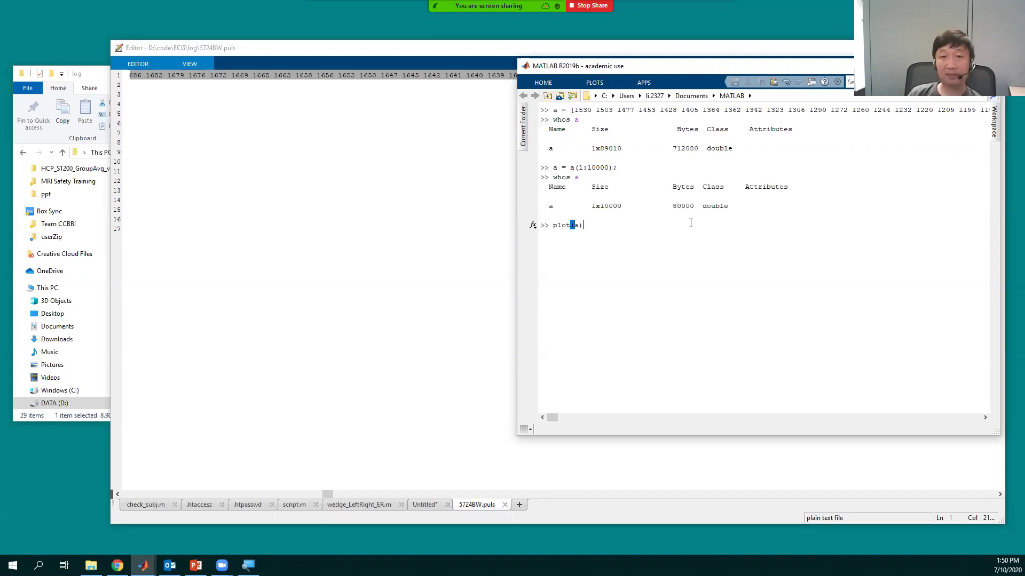
key("Return")
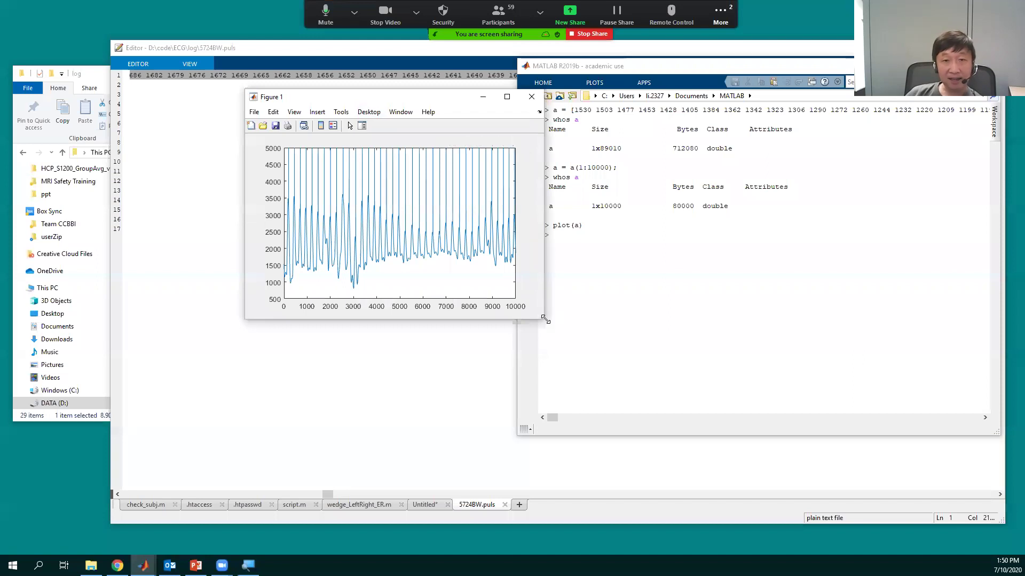
left_click_drag(545, 319, 961, 481)
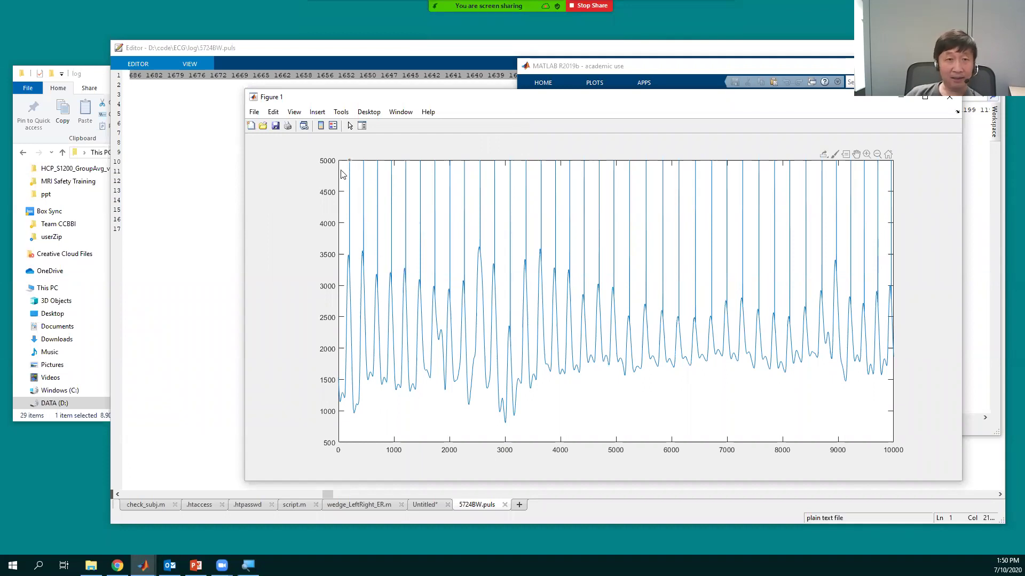
Step: Read the data tips of the first three spikes and zoom in on the waveform's x range from about 100 to 1700
left_click(845, 156)
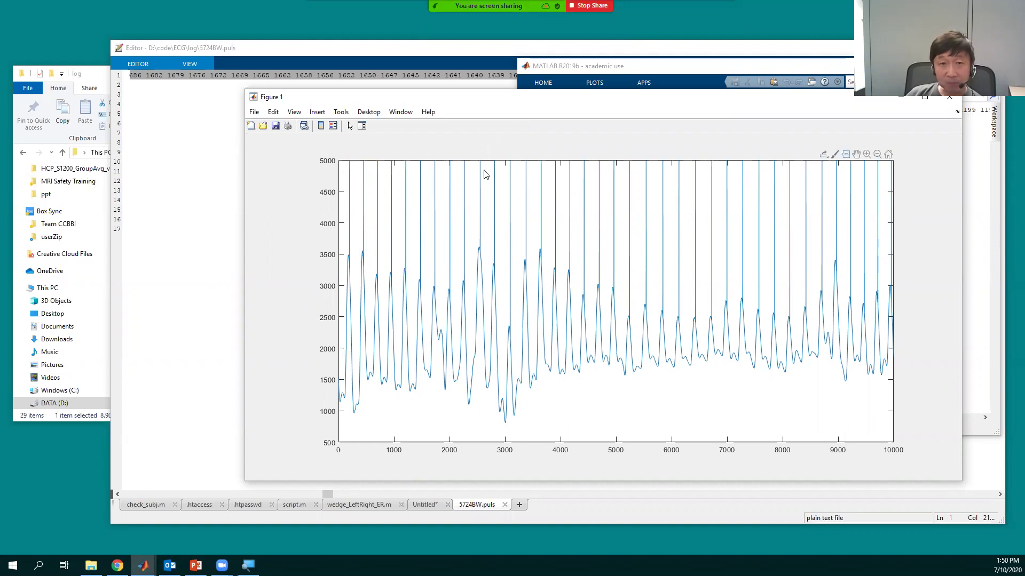
left_click(350, 161)
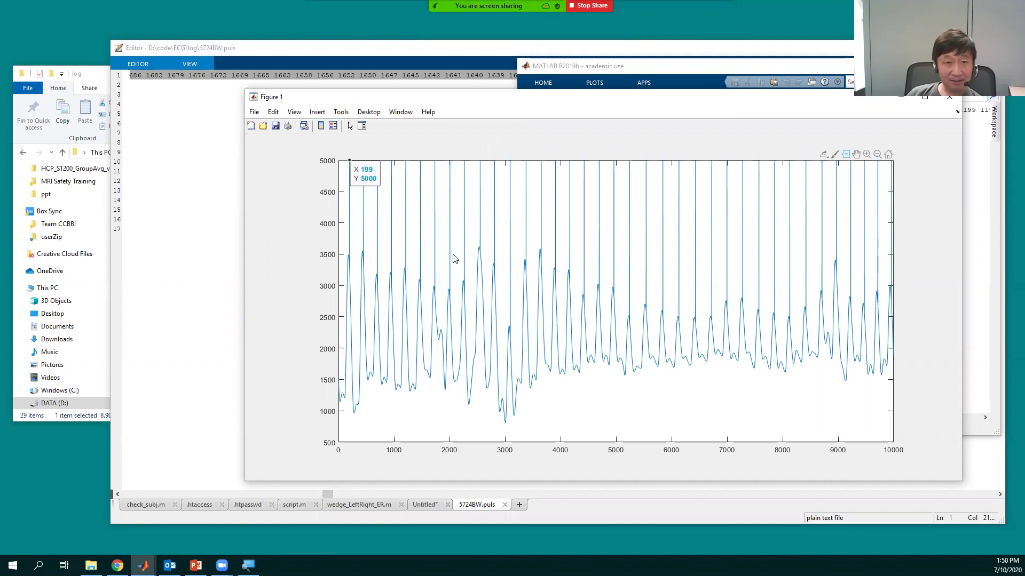
left_click(362, 211)
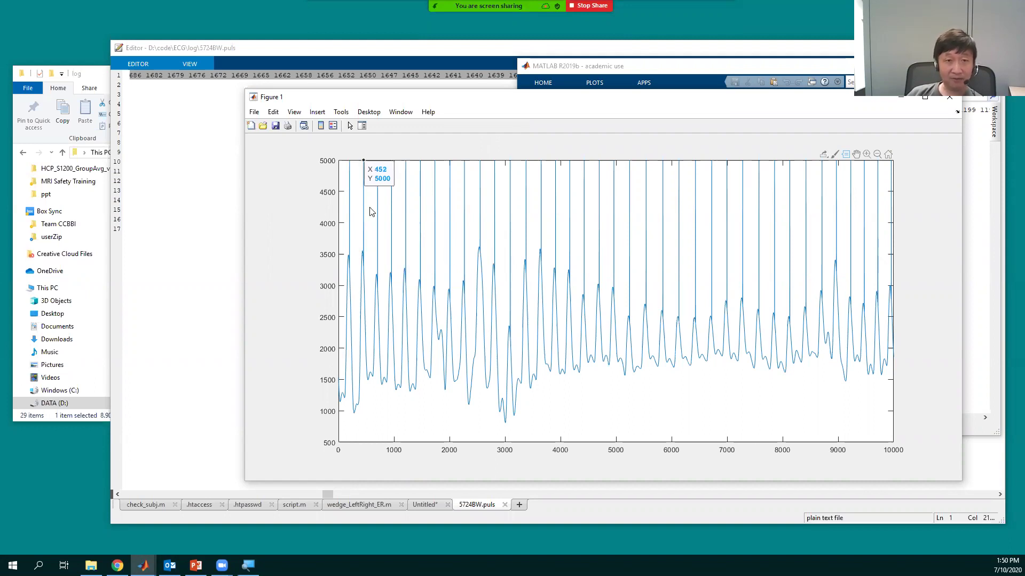
left_click(377, 213)
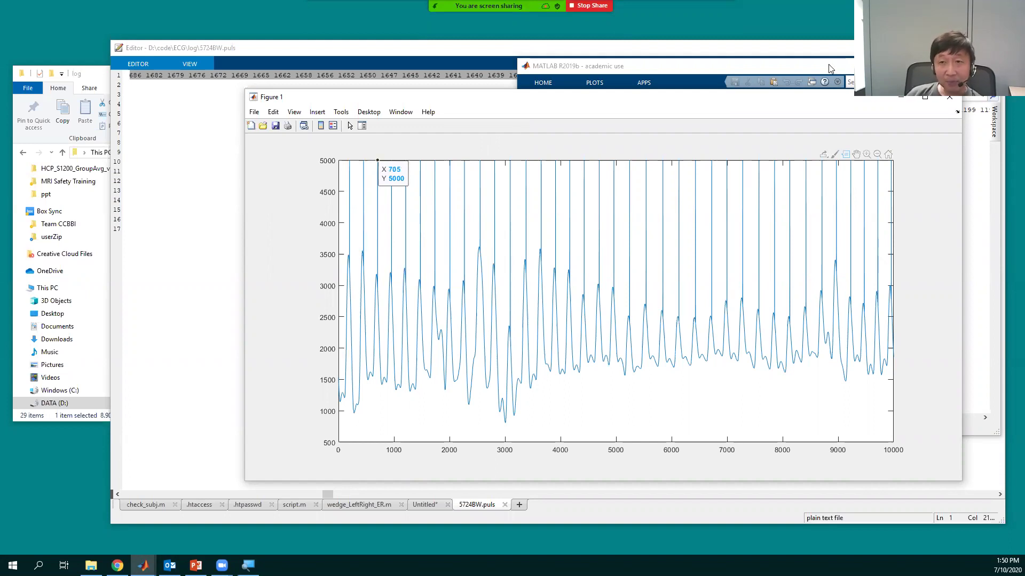
left_click(866, 154)
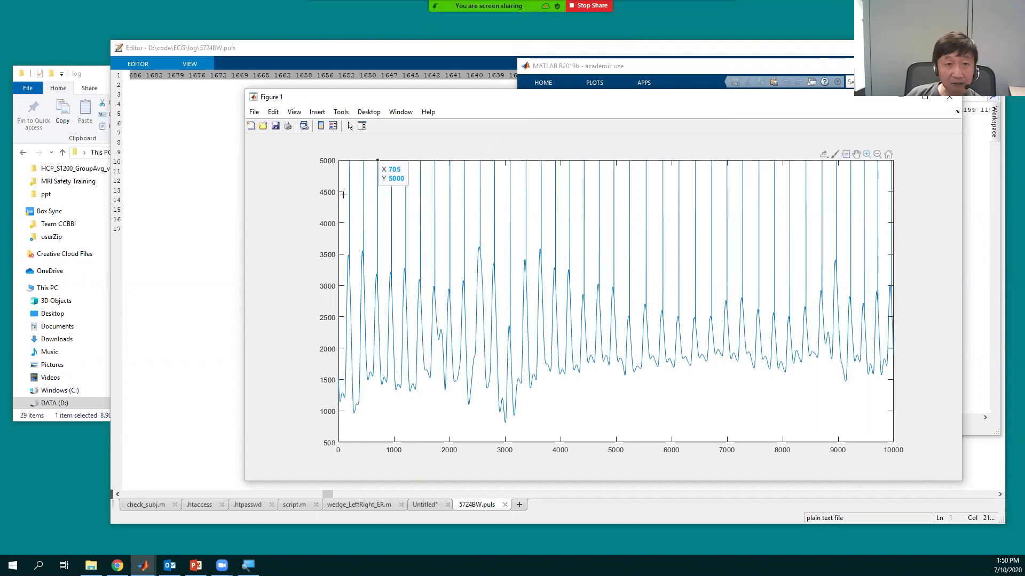
left_click_drag(344, 181, 432, 439)
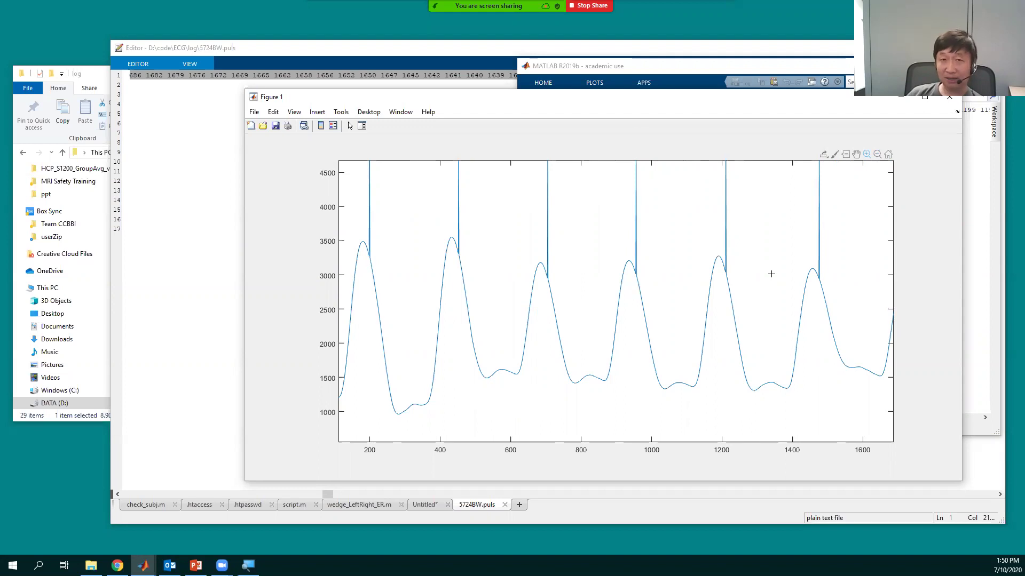
Step: Close 5724BW.puls and the Editor window, and move the figure away from the Command Window
left_click(505, 507)
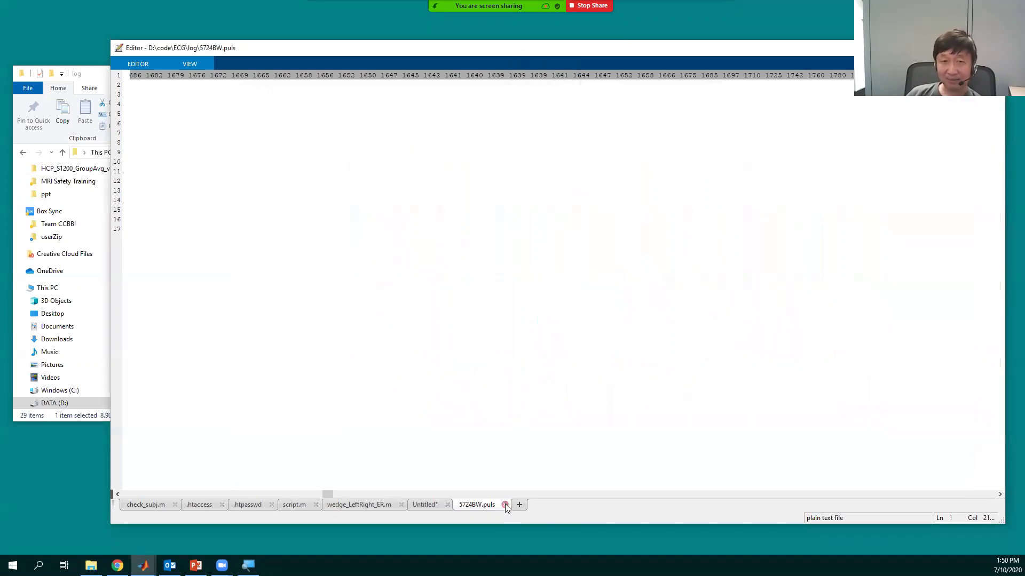
left_click(505, 505)
left_click(993, 47)
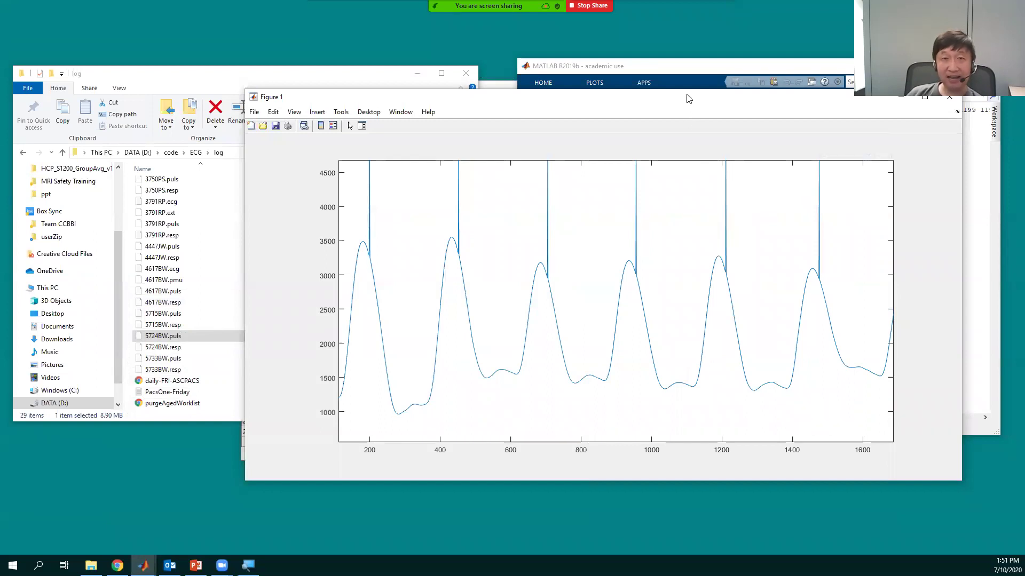
left_click_drag(670, 107, 506, 150)
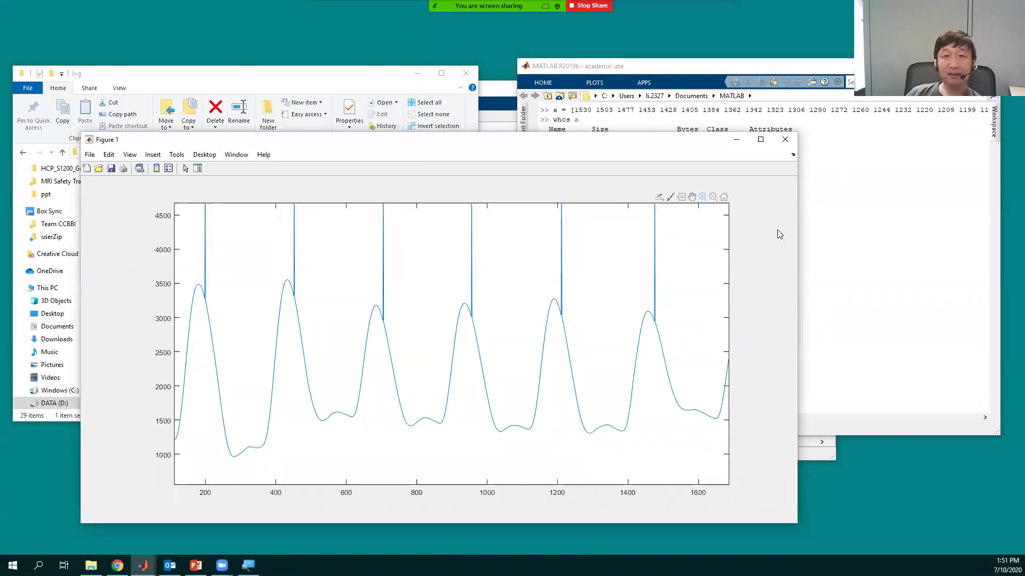
Step: Write the command a(a>4444)=[]; in the Command Window without running it
left_click(877, 272)
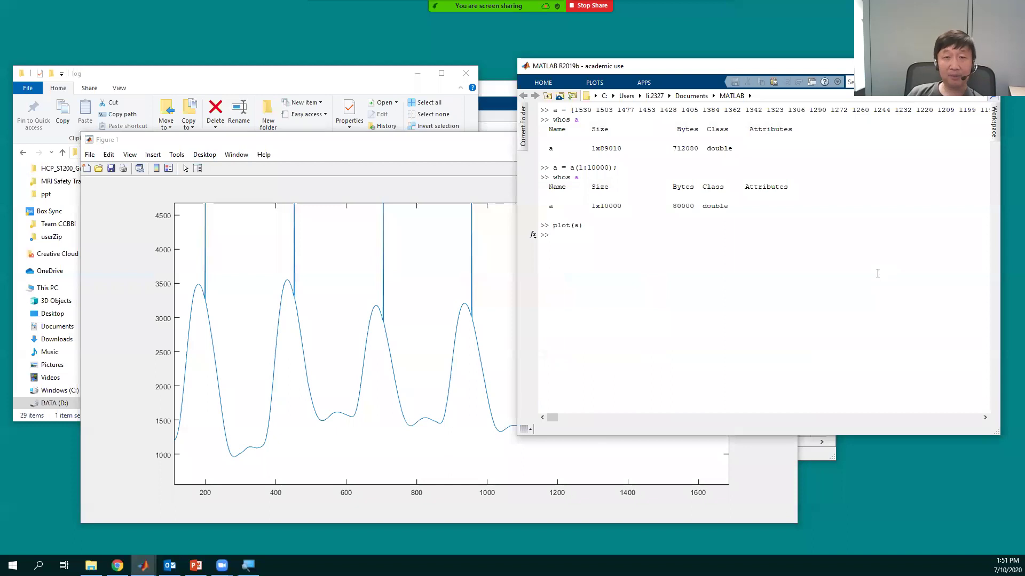
type("a(")
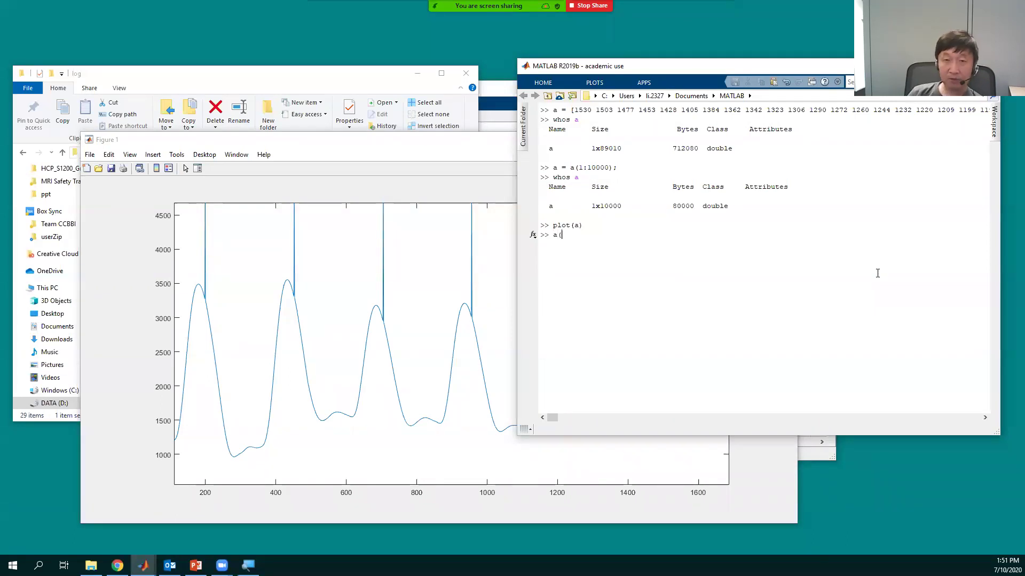
type("a>4444)=")
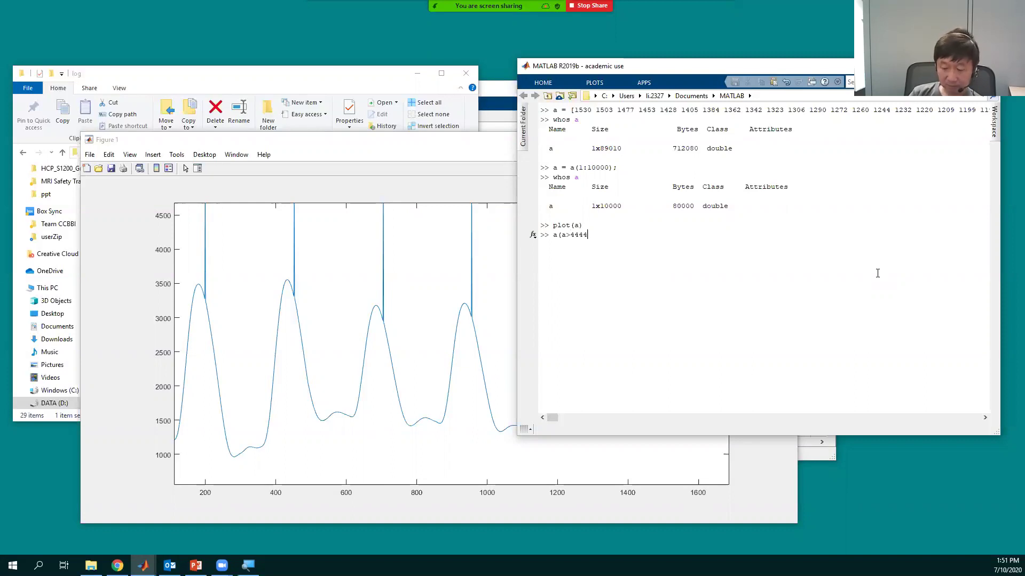
type("[];")
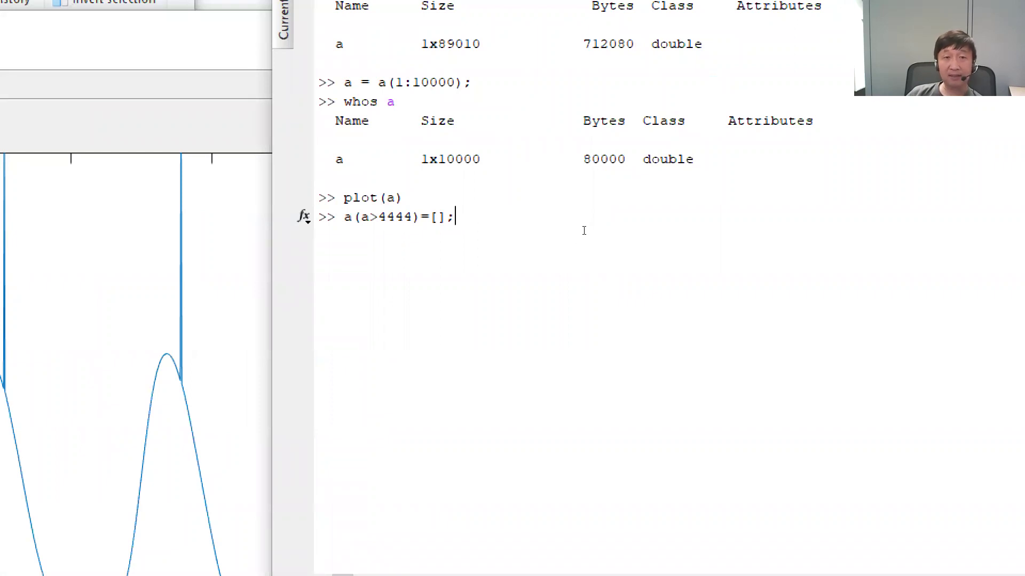
Step: Change the threshold in the pending deletion command to 4192 and run it to remove the spike values from a
key("Left")
key("Left")
key("Left")
key("Left")
key("Left")
key("Left")
key("Left")
key("Left")
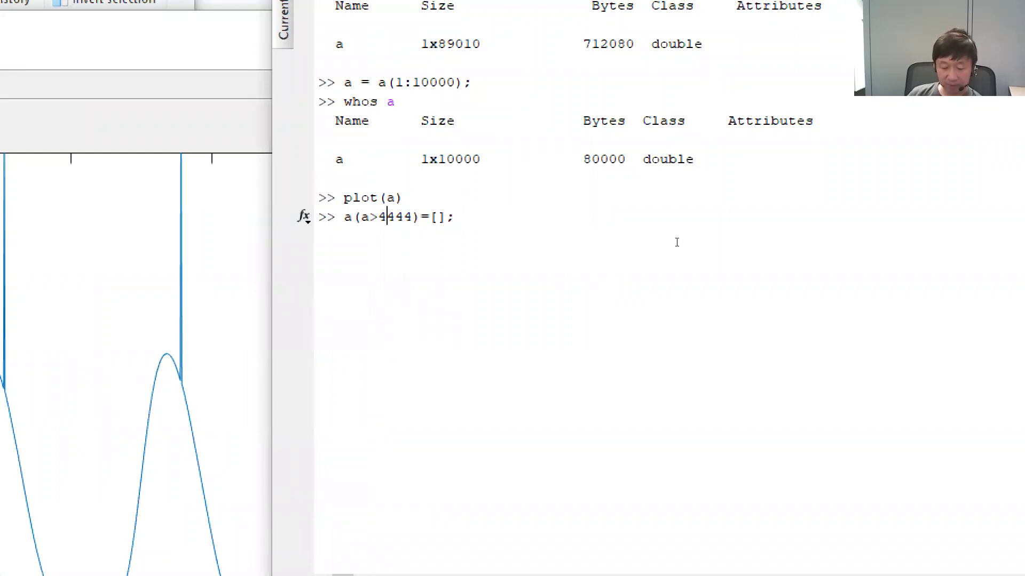
type("192")
key("Delete")
key("Delete")
key("Delete")
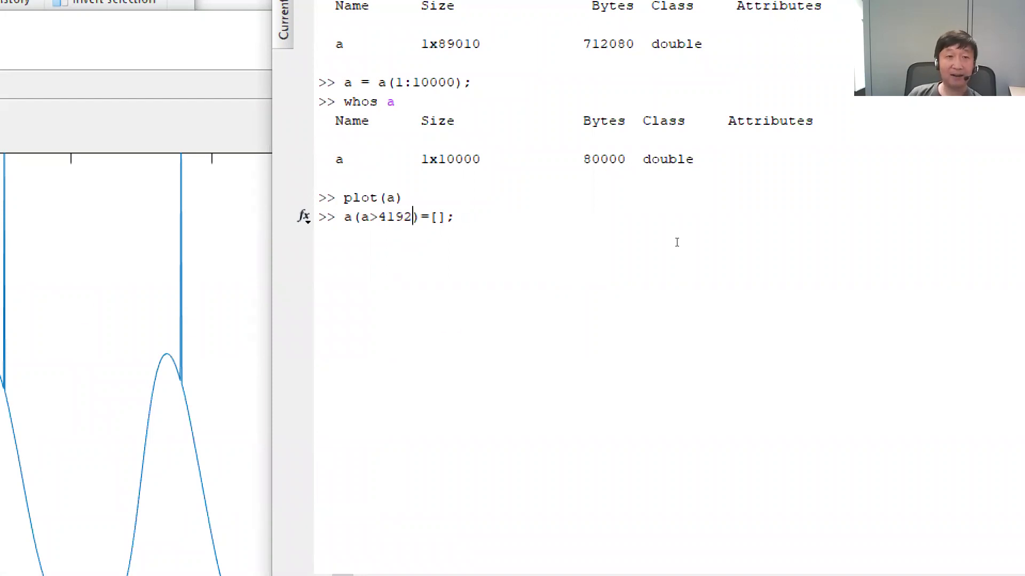
key("Return")
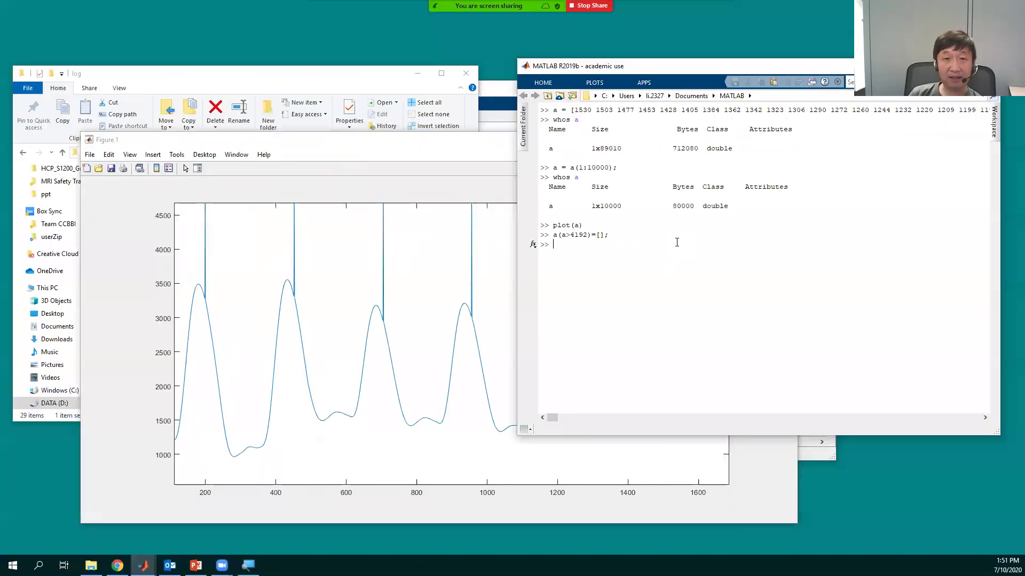
Step: Plot the filtered vector a again and inspect the waveform by zooming in and back out
type("plo")
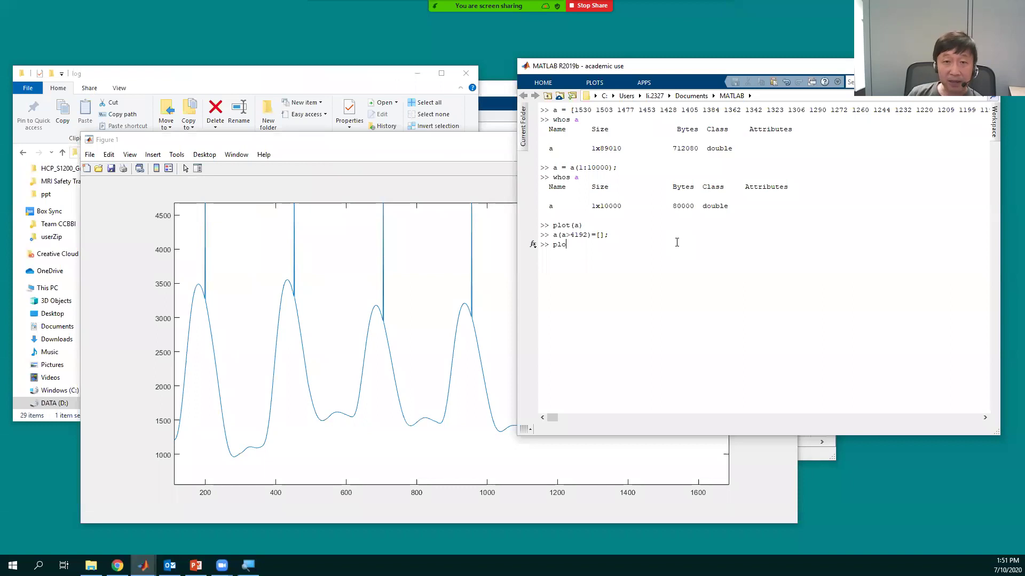
key("Up")
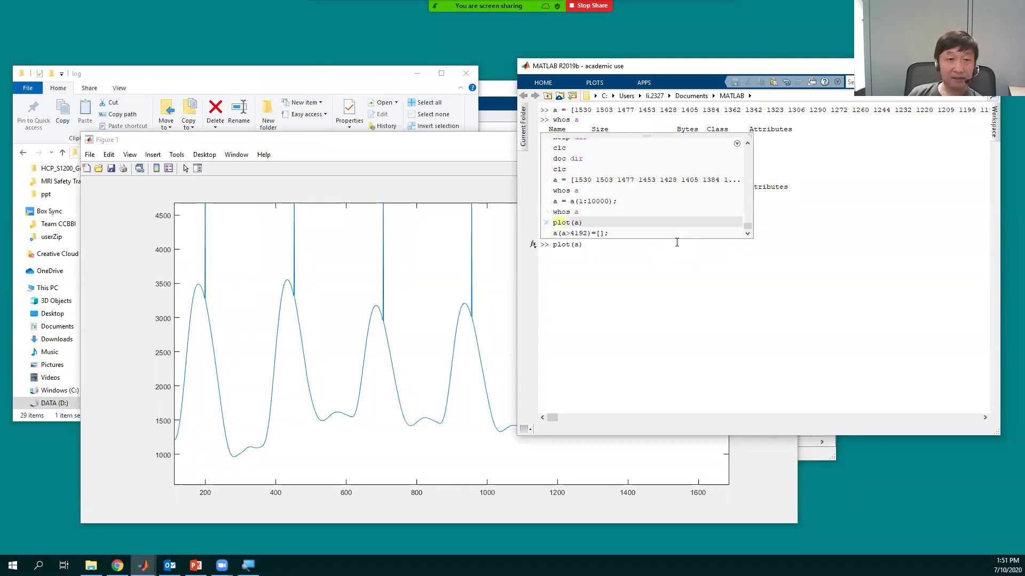
key("Return")
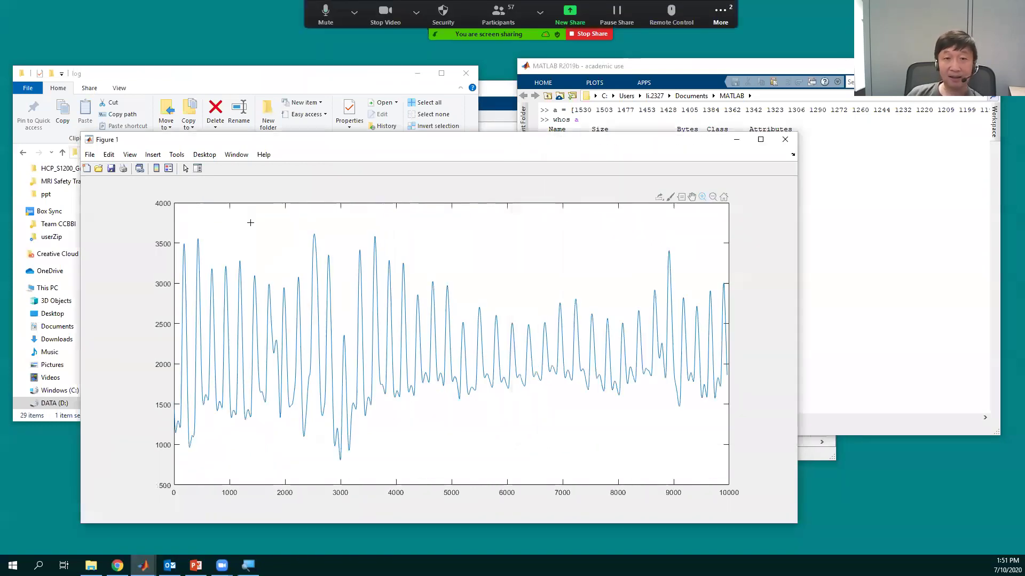
scroll(450, 246, "up", 2)
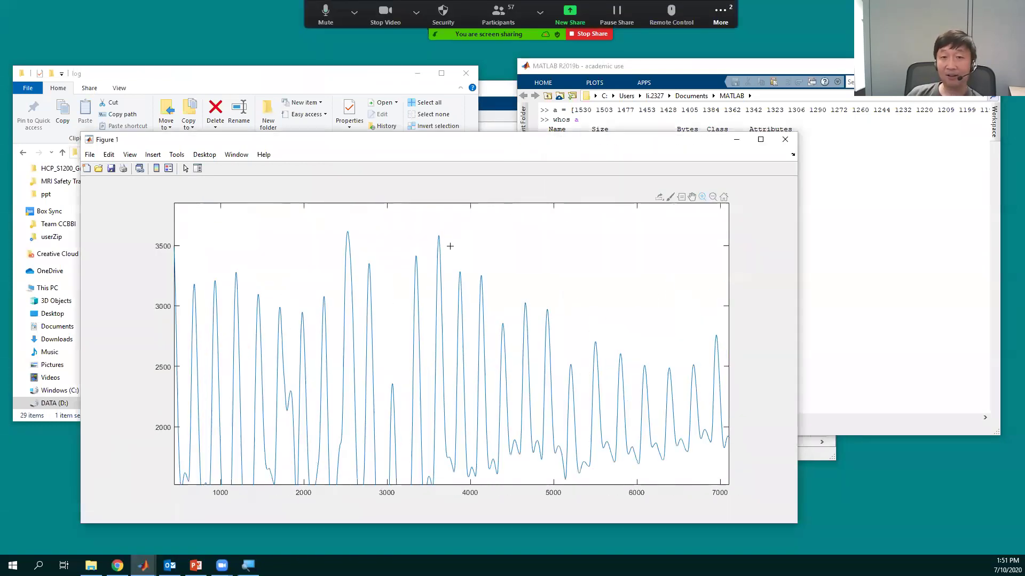
left_click(713, 197)
left_click(373, 322)
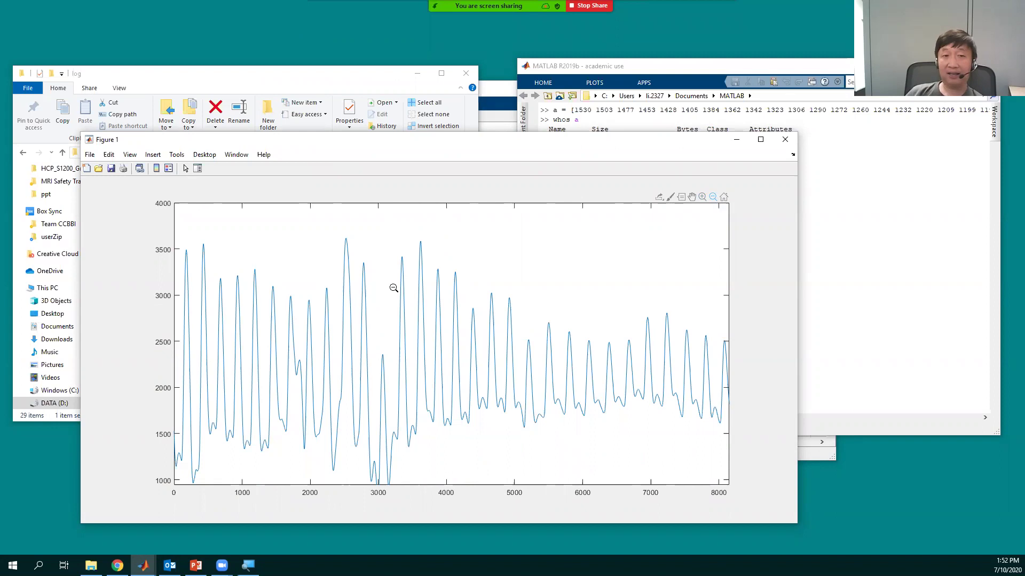
Step: Switch to the PowerPoint presentation and advance to slide 14, Example 1: Solve Linear Equations
left_click(825, 251)
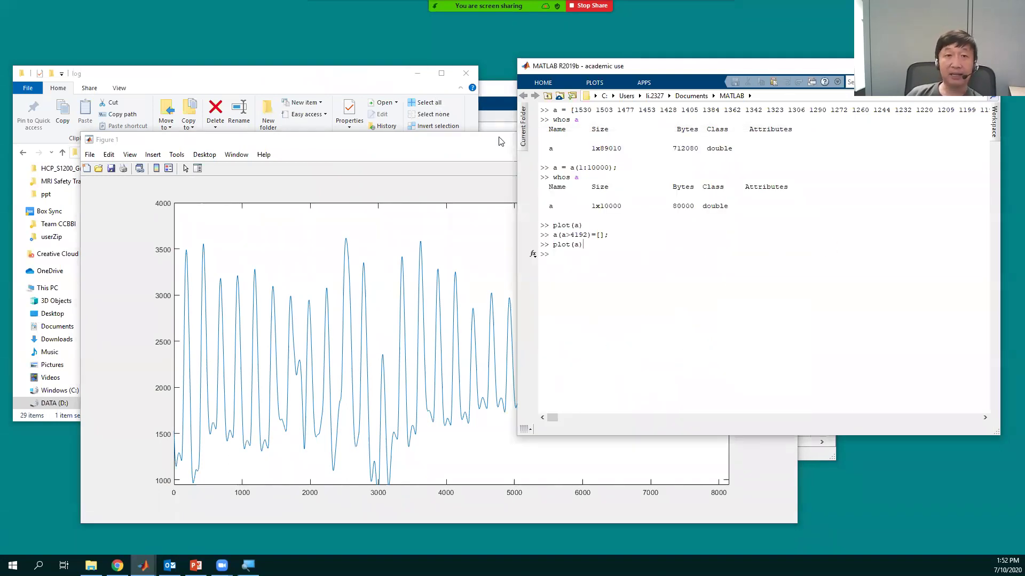
left_click(506, 102)
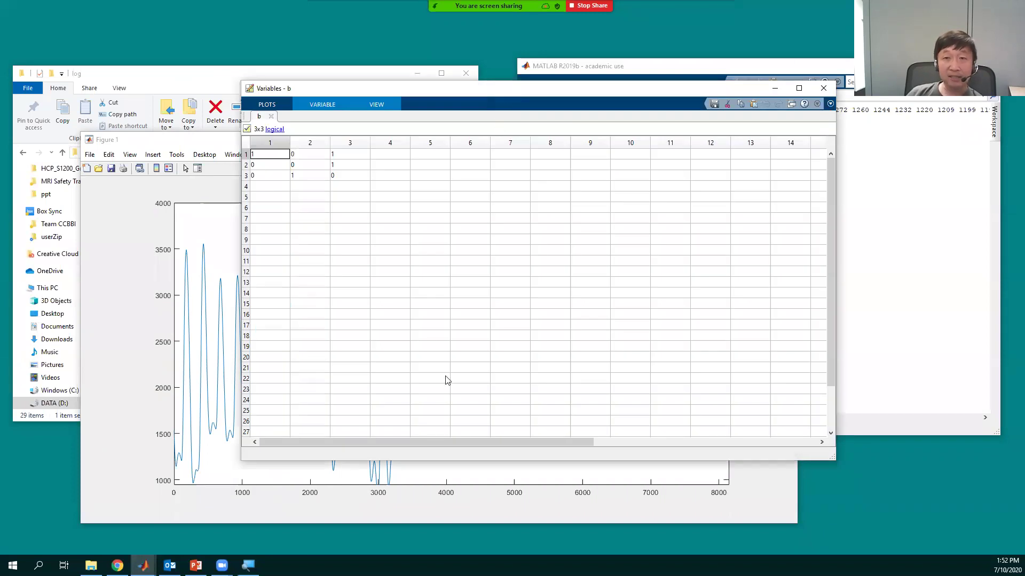
left_click(196, 566)
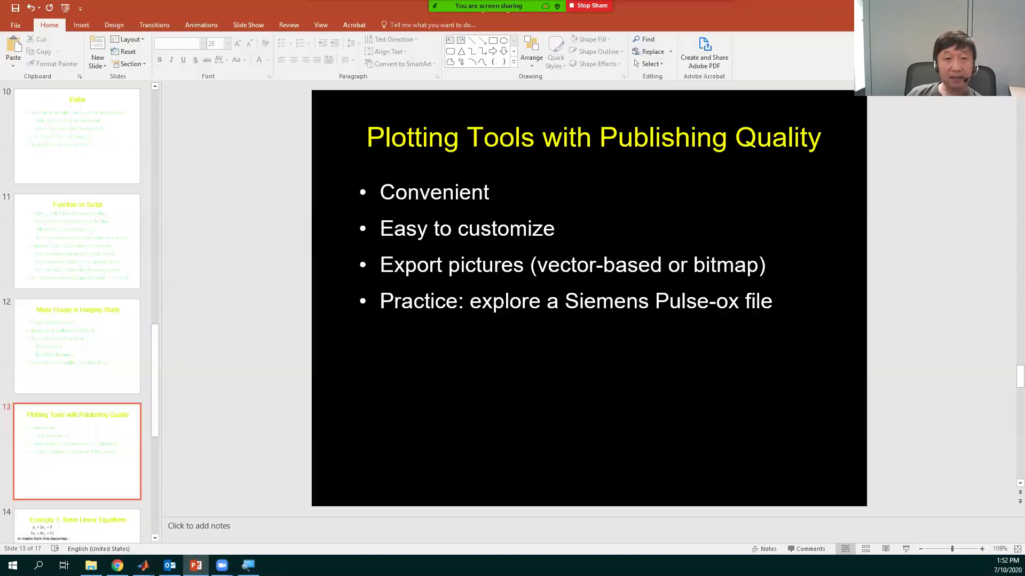
key("Page_Down")
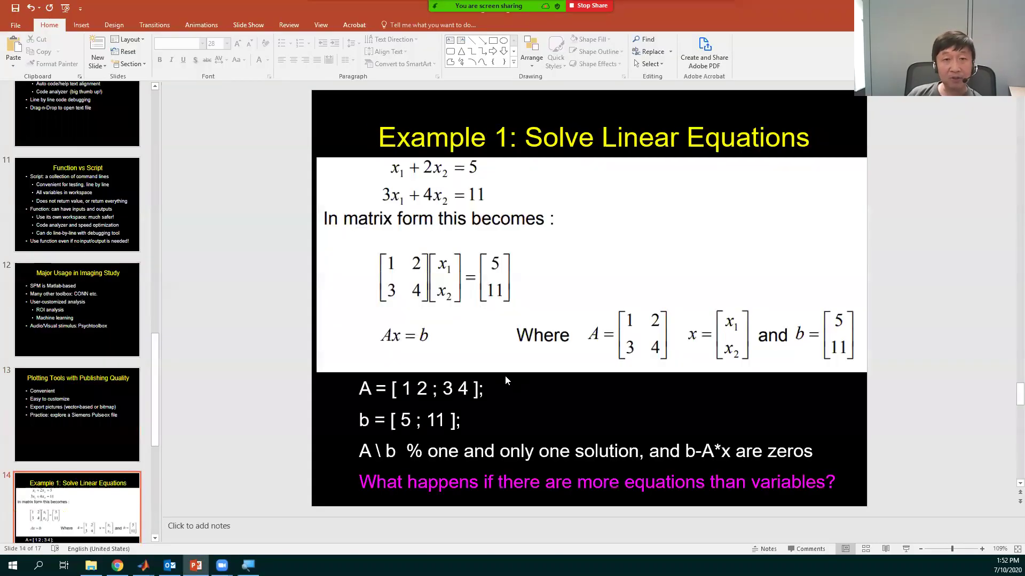
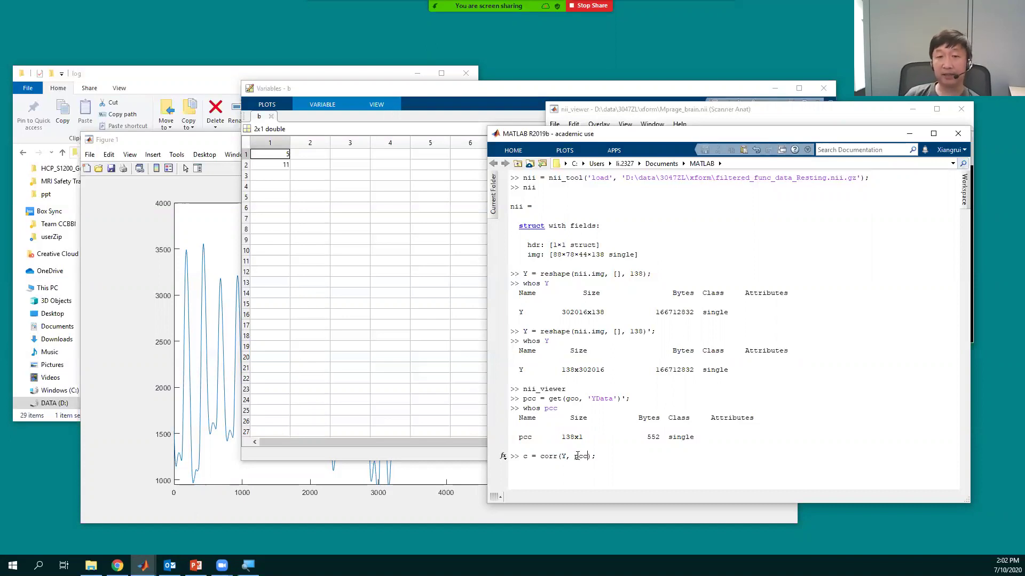
Step: Check the sizes of Y and pcc in the output and run c = corr(Y, pcc); to correlate them
left_click(567, 369)
double_click(569, 437)
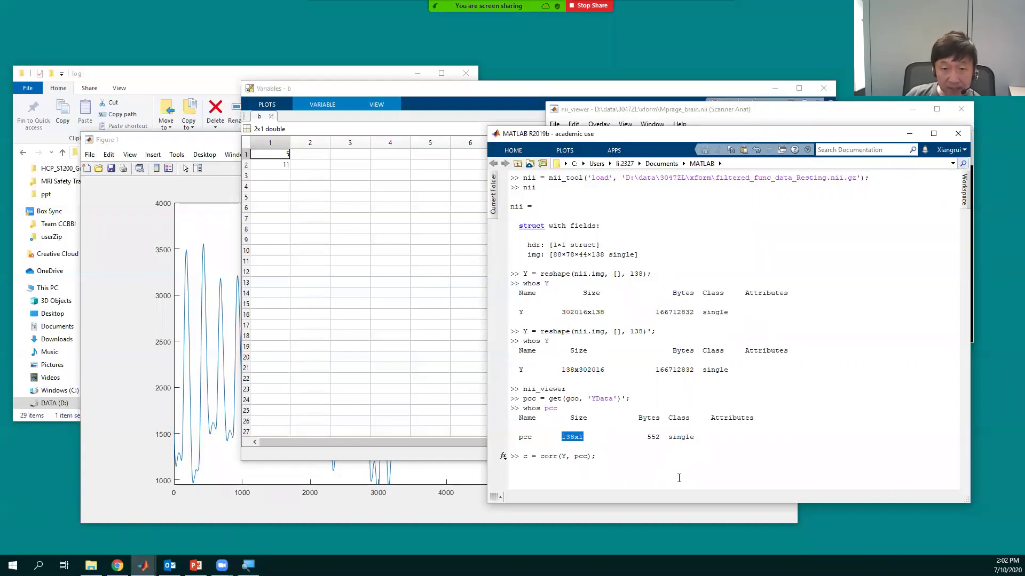
left_click(623, 460)
key("Return")
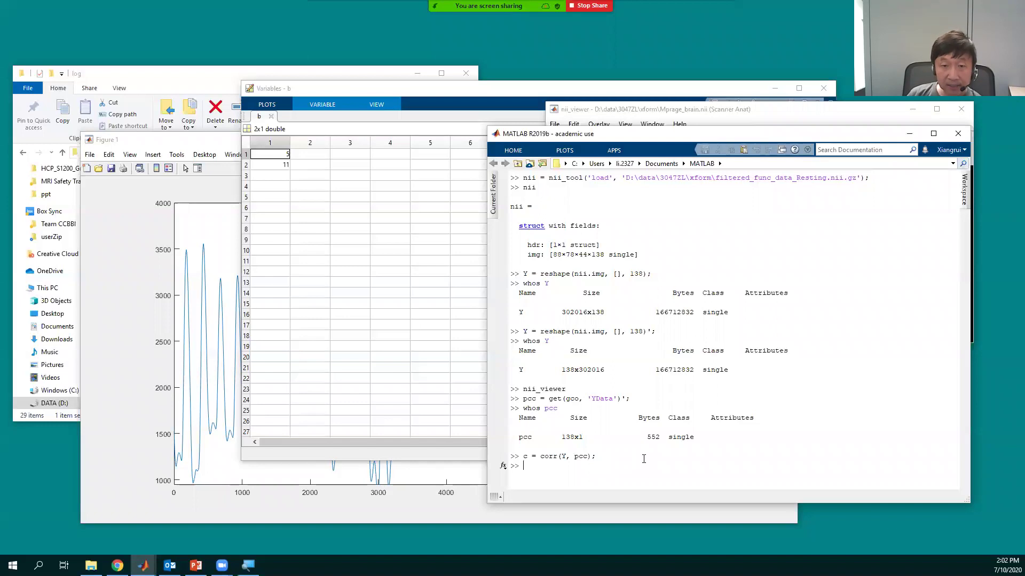
Step: Check the size of c with whos c and compare it with the dimensions of Y and nii.img
left_click_drag(579, 370, 608, 373)
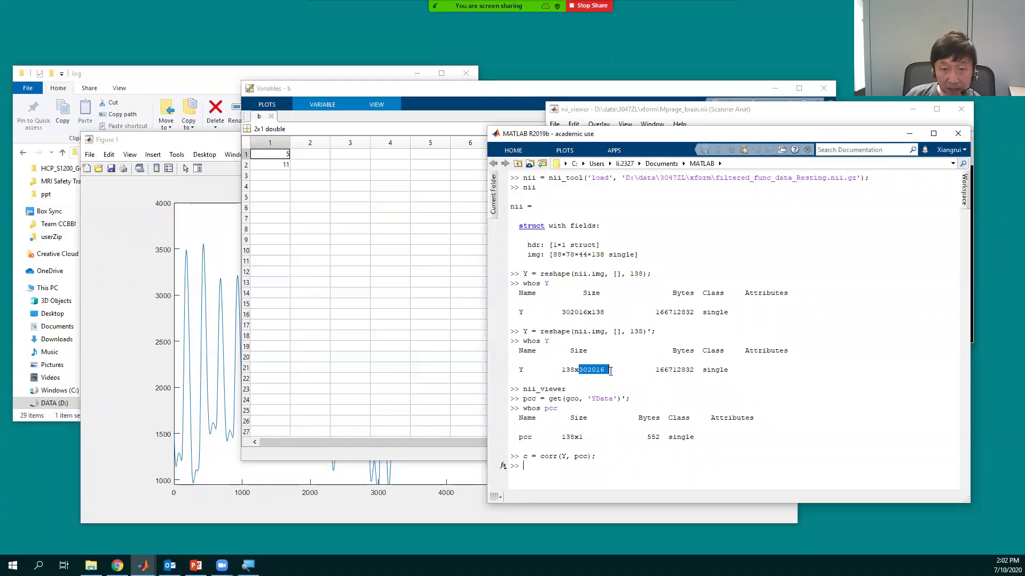
left_click(593, 460)
type("wjop")
key("BackSpace")
key("BackSpace")
key("BackSpace")
key("BackSpace")
type("whos c")
key("Return")
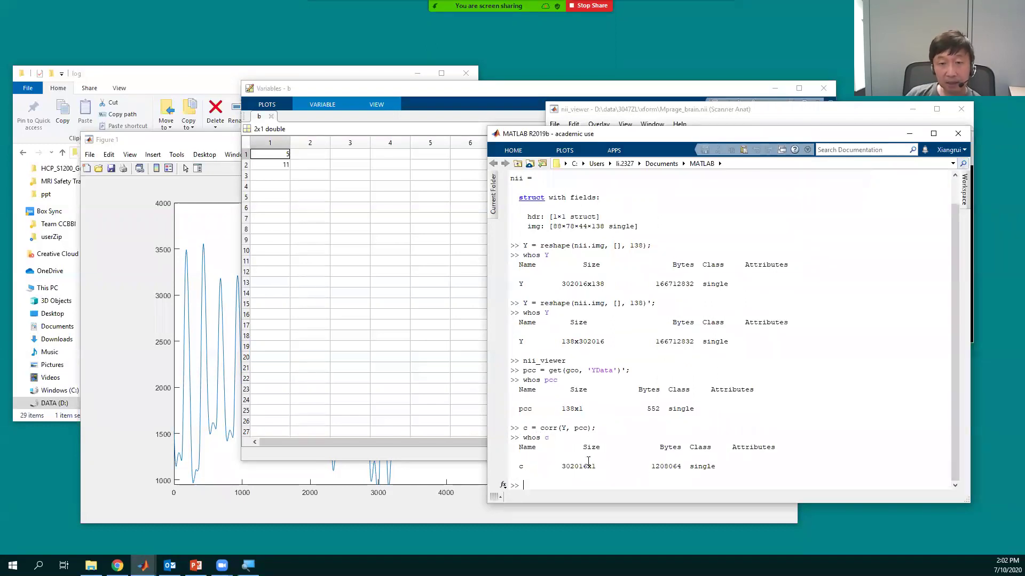
left_click(600, 467)
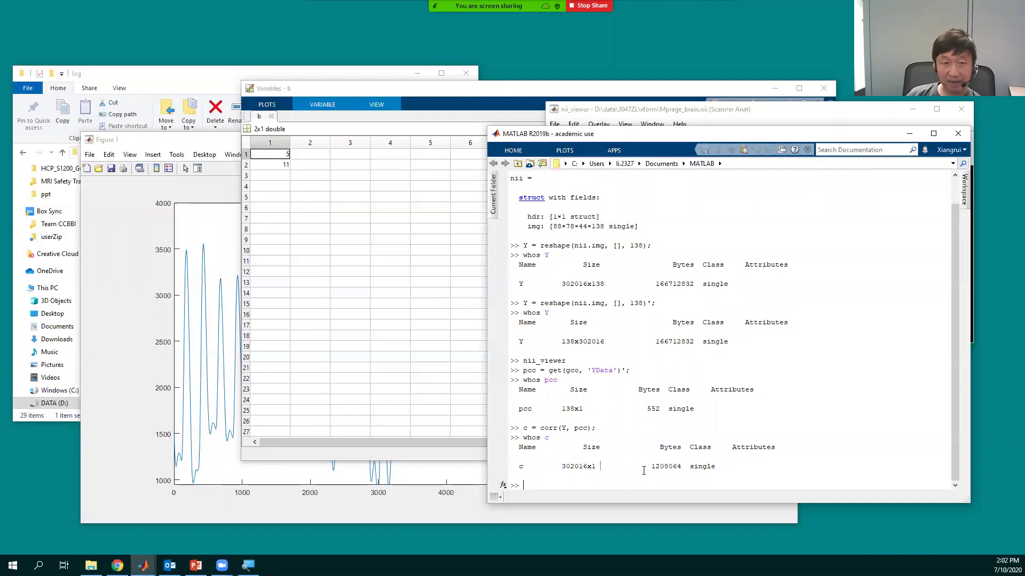
double_click(577, 466)
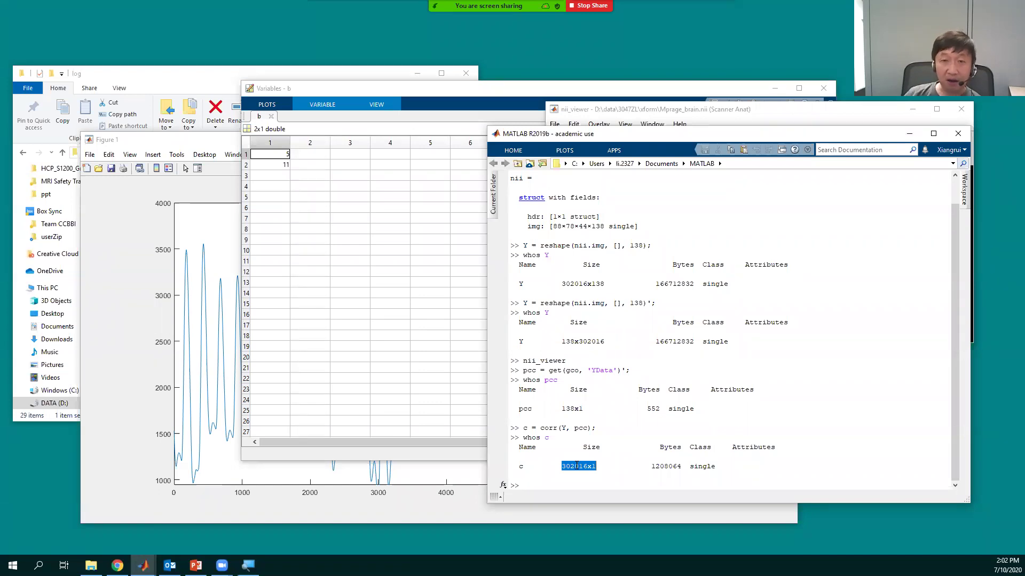
left_click_drag(553, 227, 587, 226)
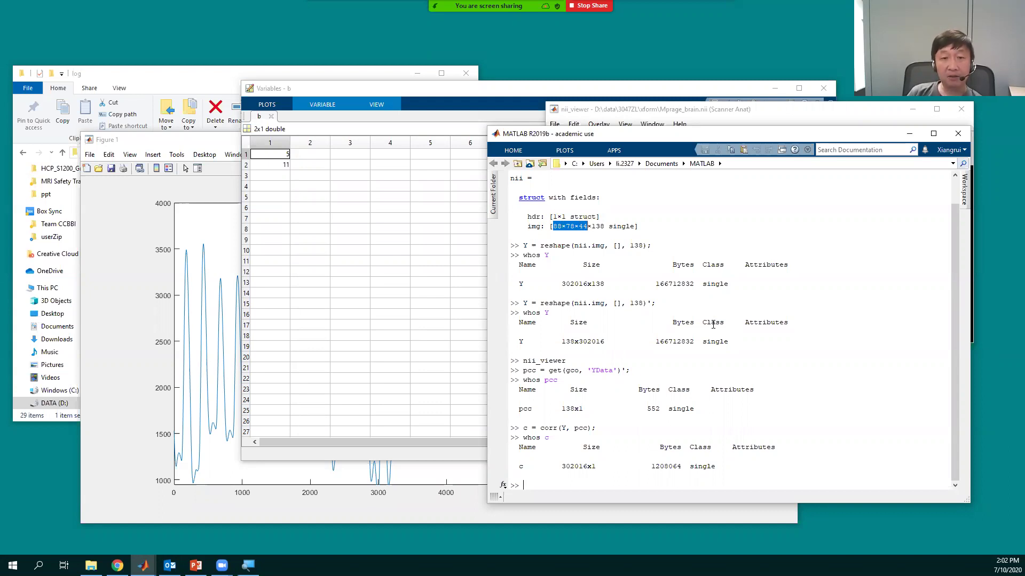
Step: Reduce nii.img to its first volume by running nii.img = nii.img(:,:,:,1);
type("nii")
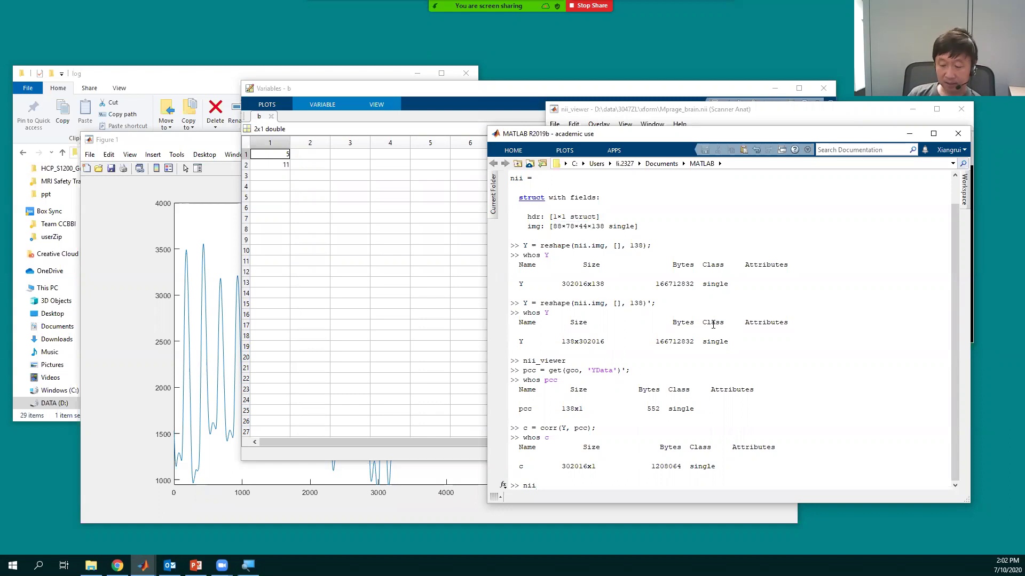
type(" = img(")
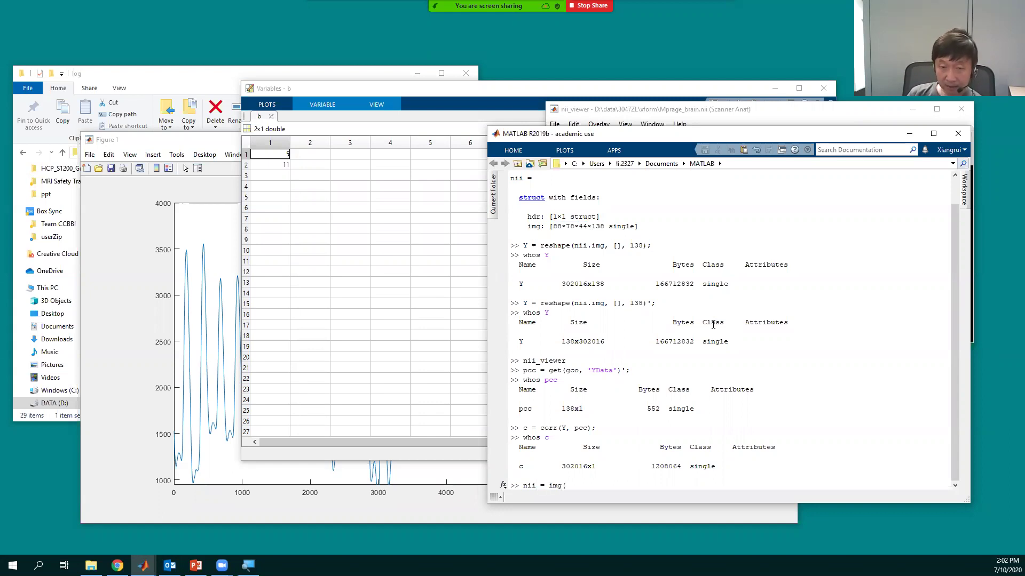
key("BackSpace")
key("BackSpace")
key("BackSpace")
key("BackSpace")
key("BackSpace")
key("BackSpace")
key("BackSpace")
type(".img")
type("(")
key("BackSpace")
type("=")
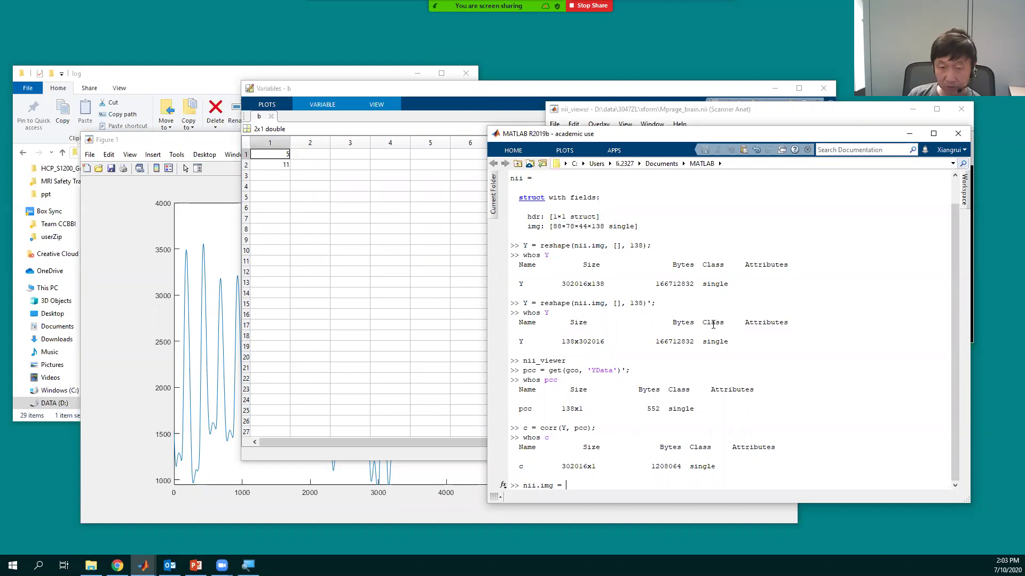
key("shift+Home")
key("ctrl+c")
key("End")
key("ctrl+v")
type("(:,:,:,1);")
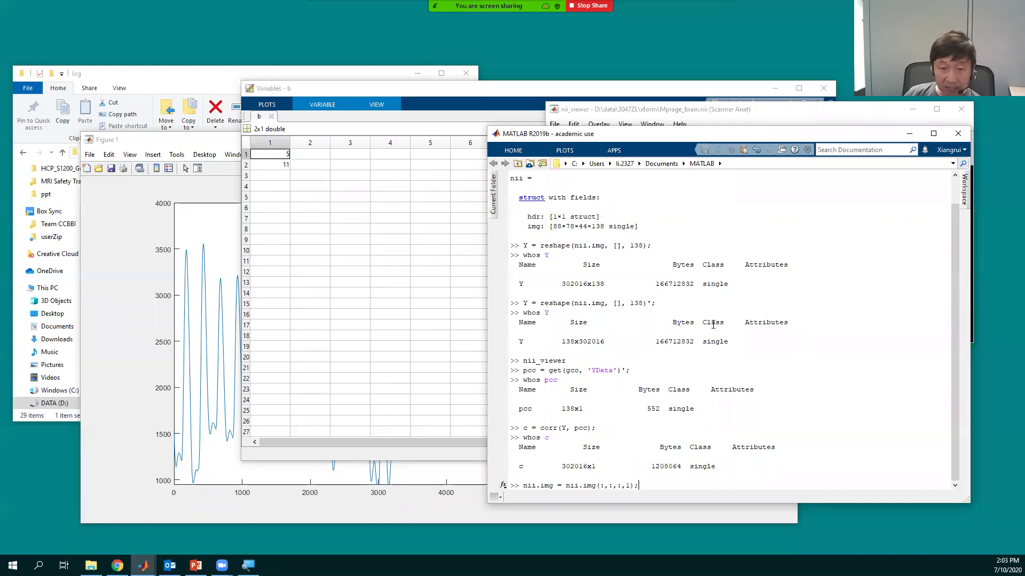
double_click(628, 485)
key("F9")
key("Return")
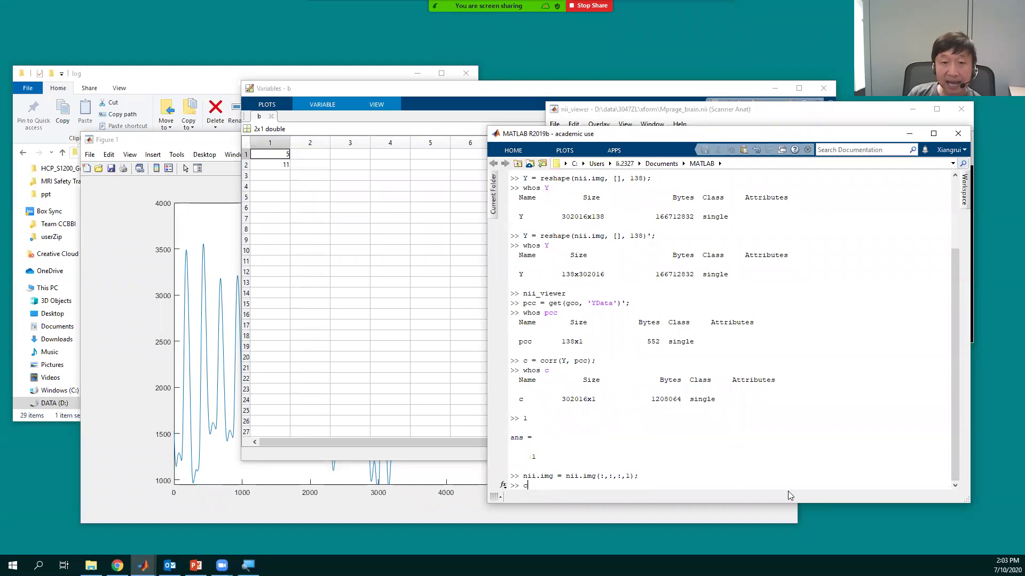
Step: Clear the Command Window with clc and display the nii structure's fields
type("clc")
key("Return")
type("nii")
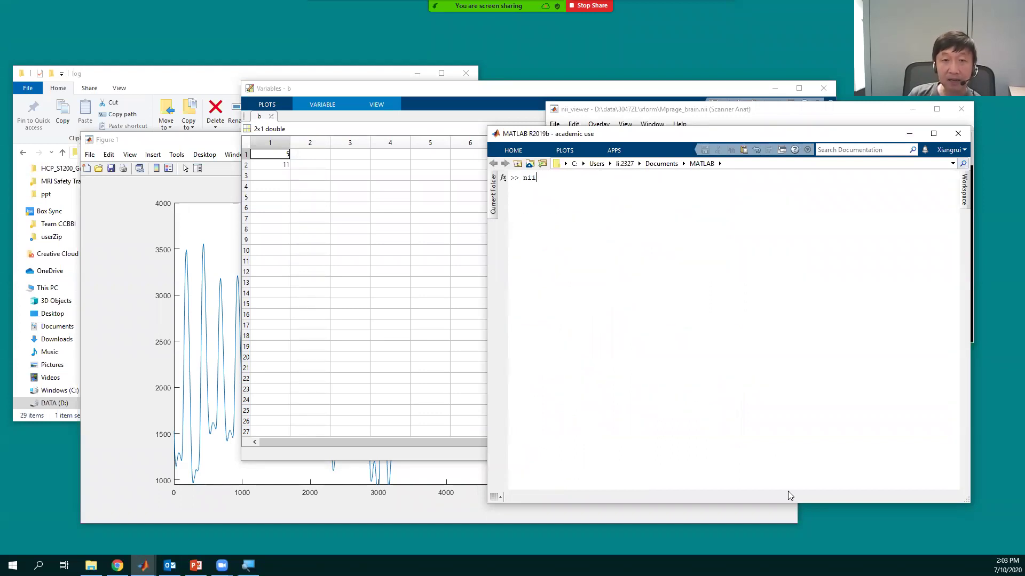
key("Return")
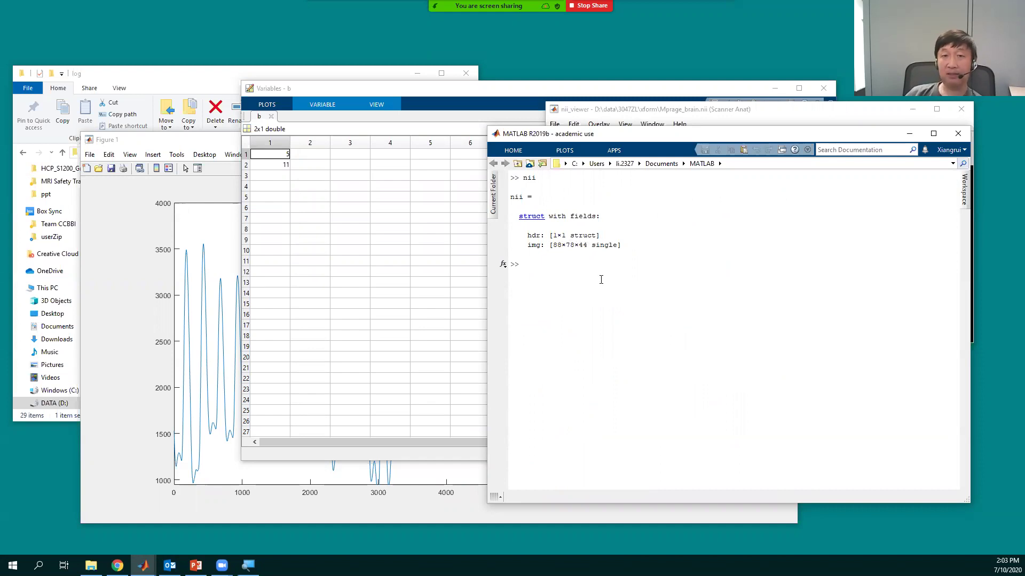
Step: Fill the image volume with the correlation values by running nii.img(:) = c;
type("nii")
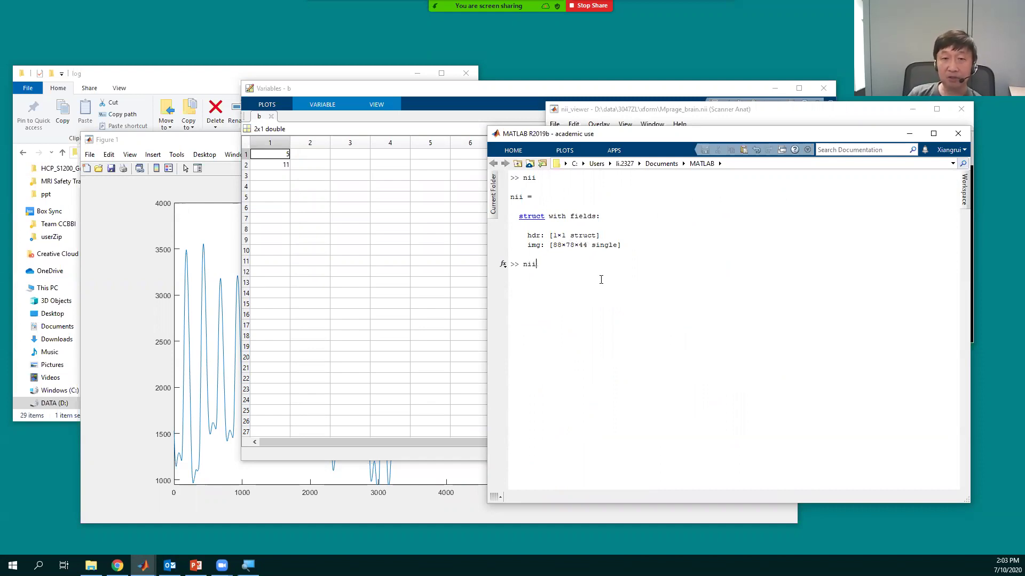
type(".h")
key("BackSpace")
key("BackSpace")
key("BackSpace")
type("i.img(")
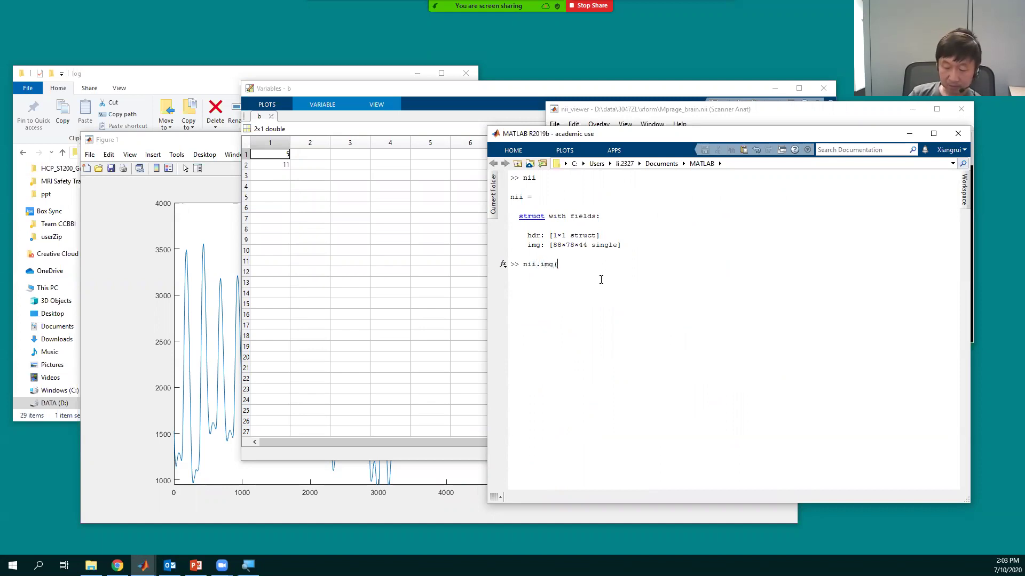
type(":) = c;")
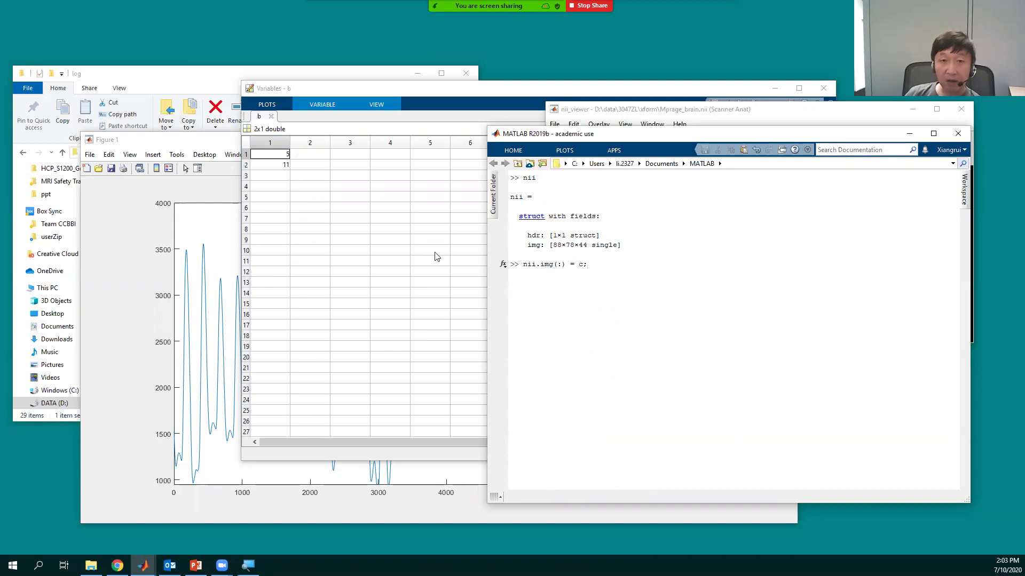
key("Return")
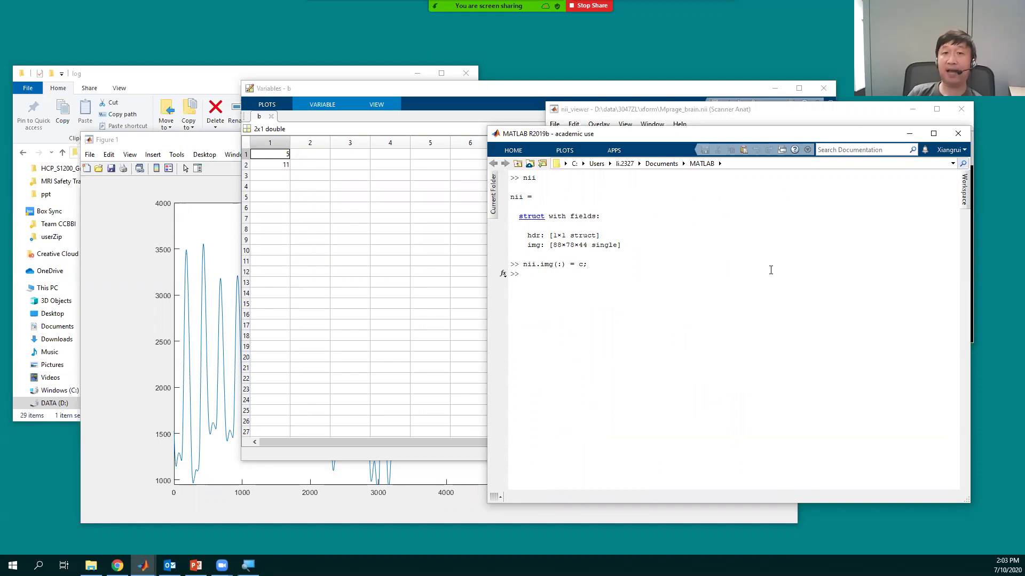
Step: Update the header to match the new image by running nii = nii_tool('update', nii);
type("nii = nii_")
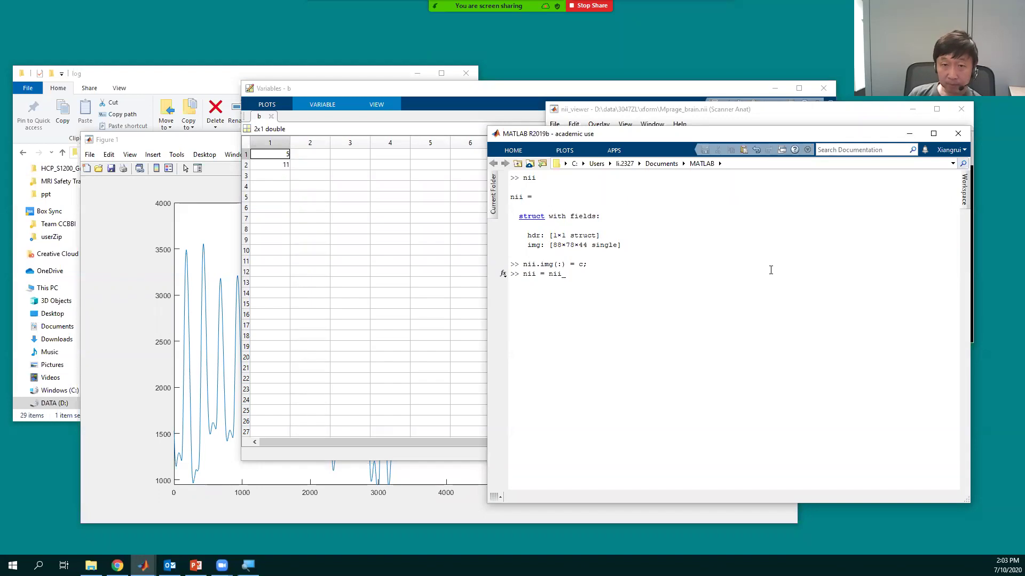
key("Up")
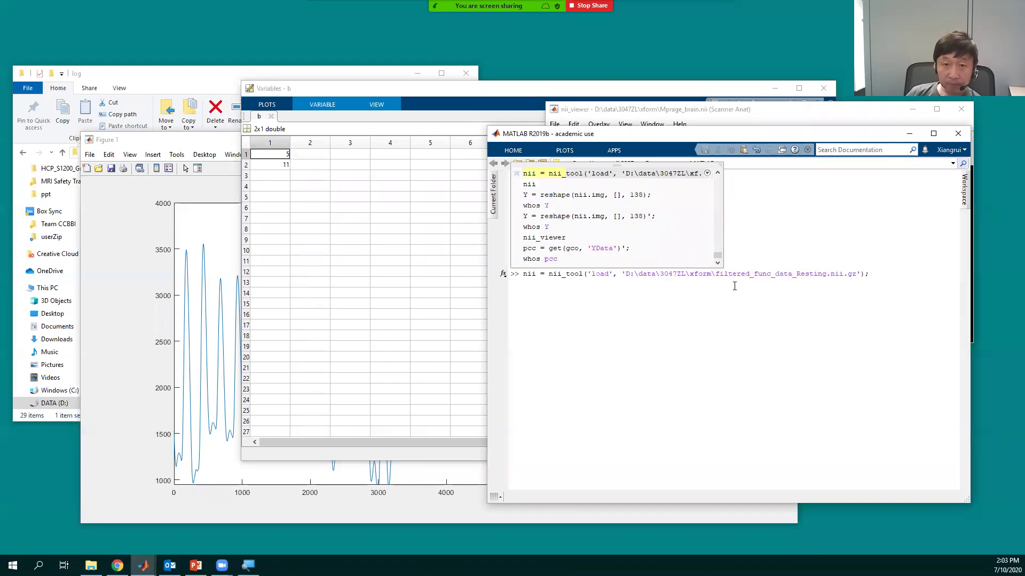
key("shift+End")
key("Delete")
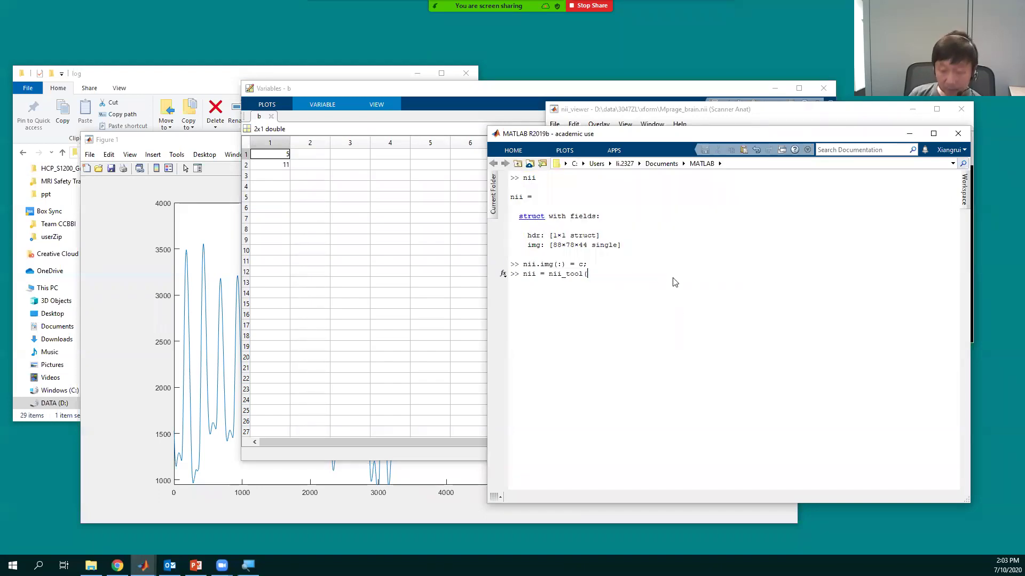
type("'u")
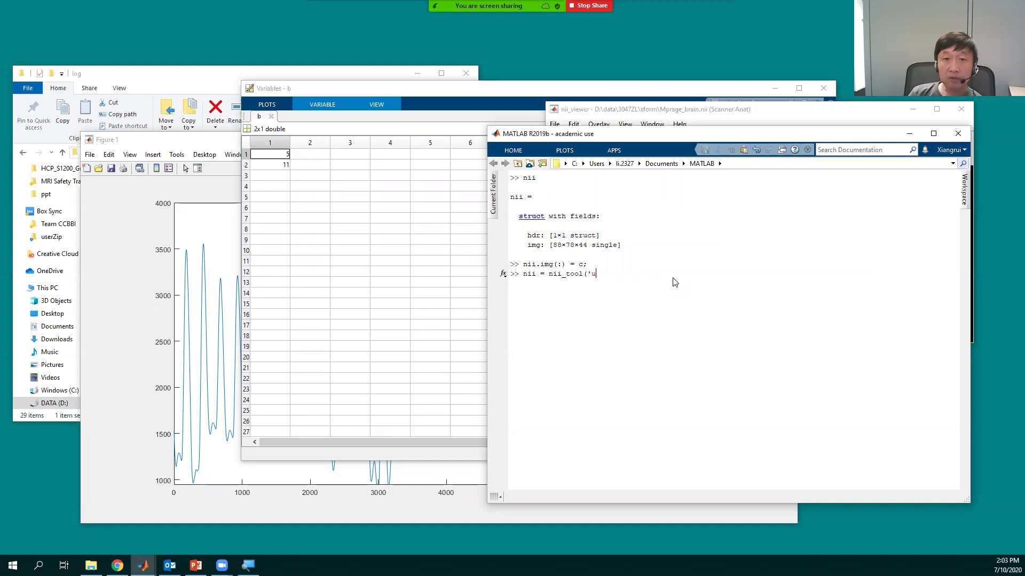
type("pdate', nii);")
key("Return")
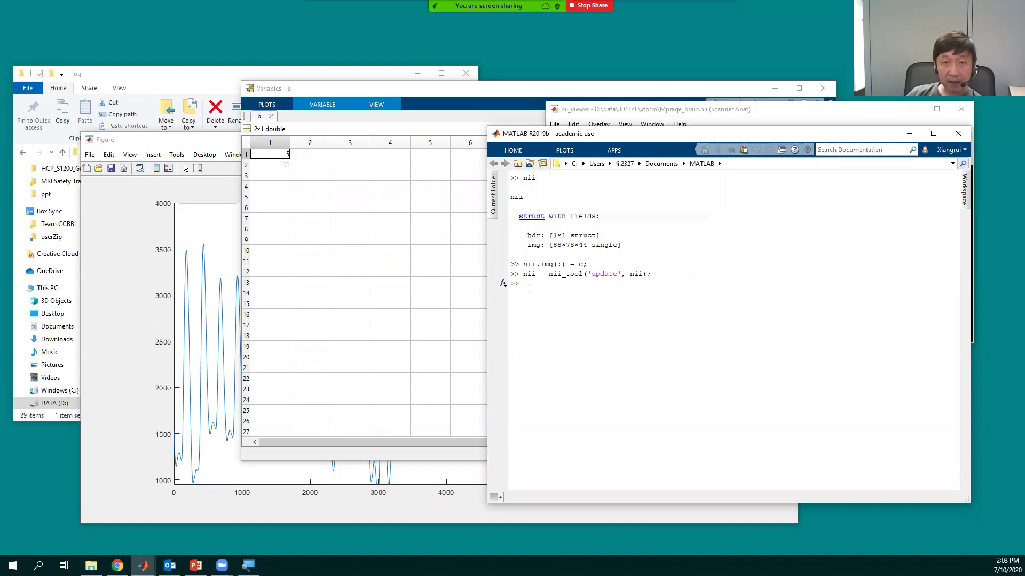
Step: Switch to nii_viewer and add the workspace variable nii as an overlay on Mprage_brain
left_click(758, 114)
key("ctrl+a")
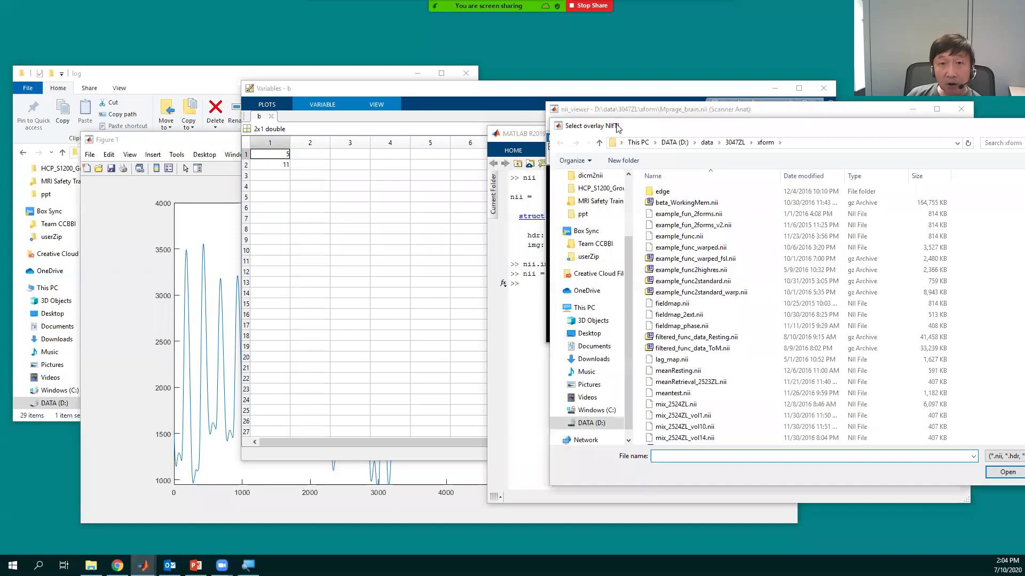
key("Escape")
left_click(607, 124)
left_click(612, 140)
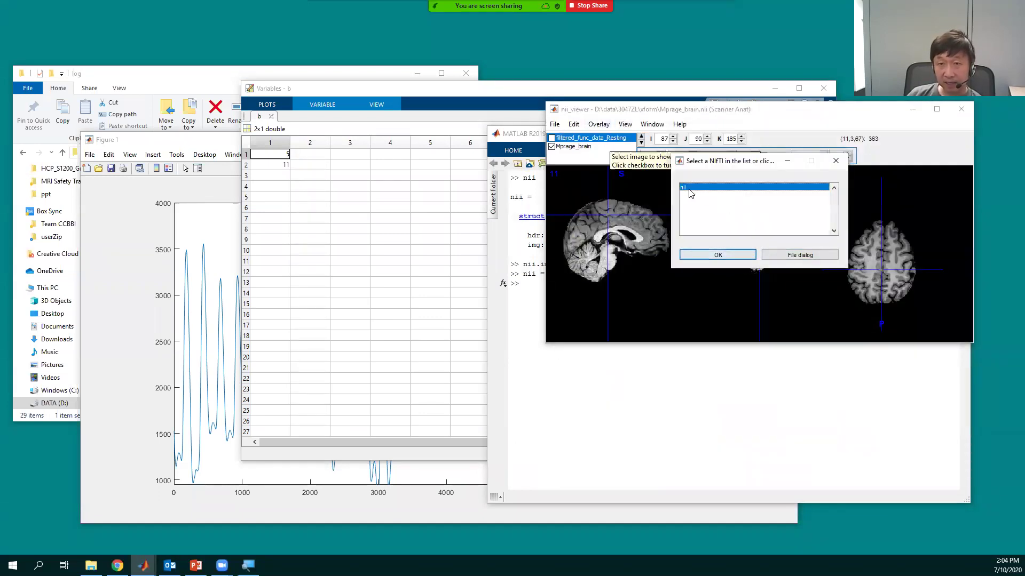
left_click(712, 256)
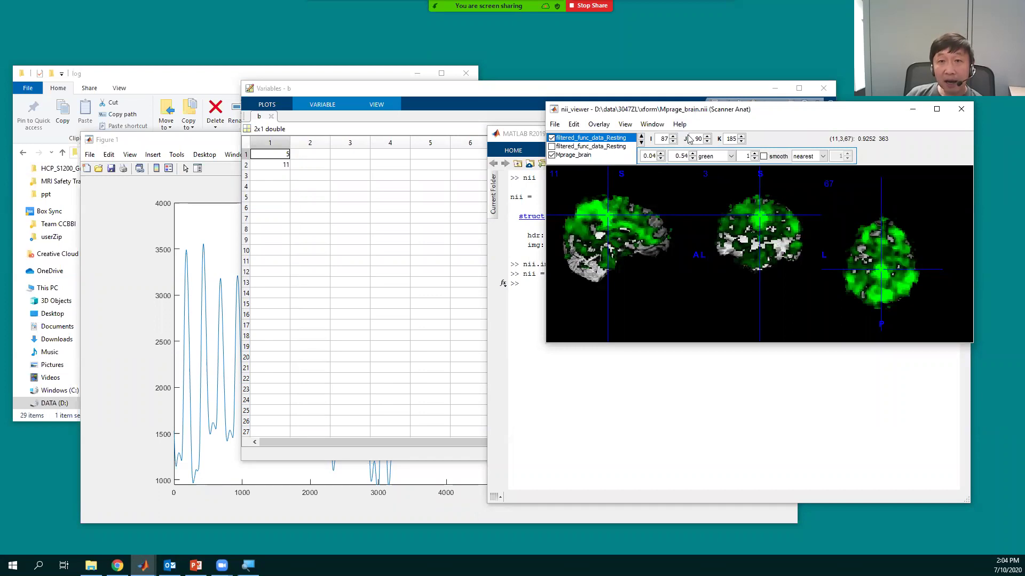
Step: Try the red-yellow colormap on the correlation overlay, set it to two-sided, and enlarge the viewer window
left_click(711, 157)
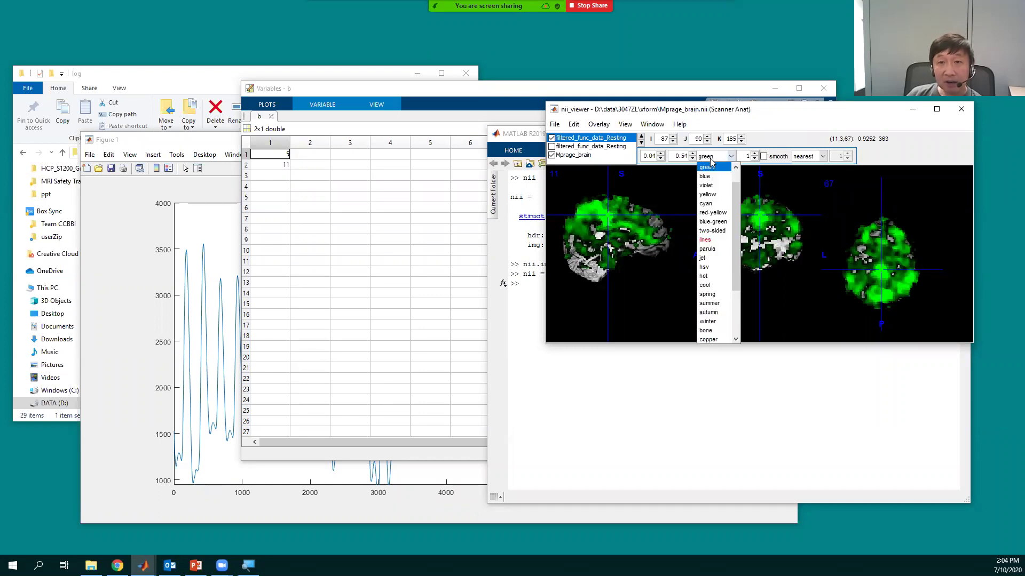
left_click(719, 213)
left_click(715, 156)
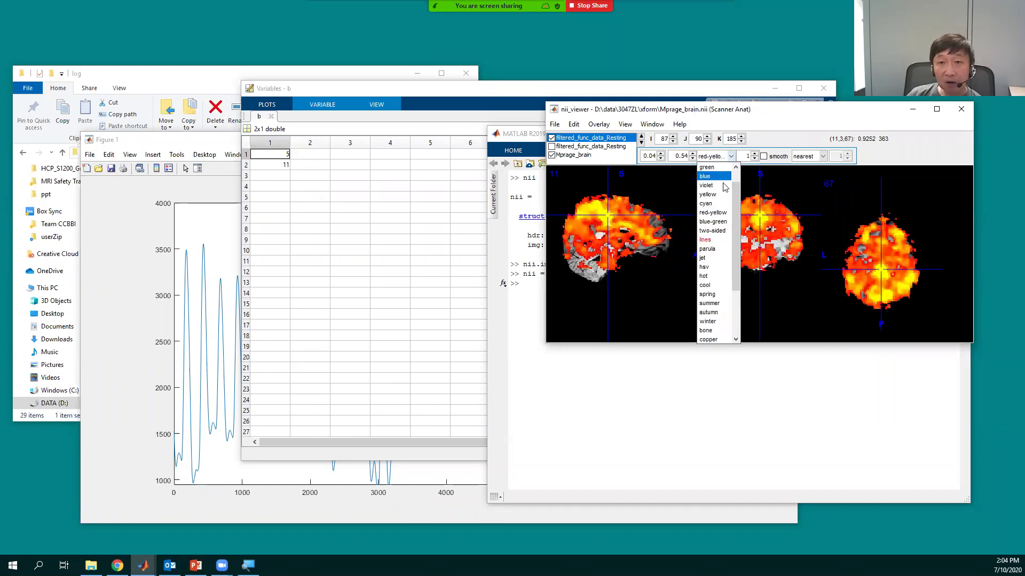
left_click(718, 227)
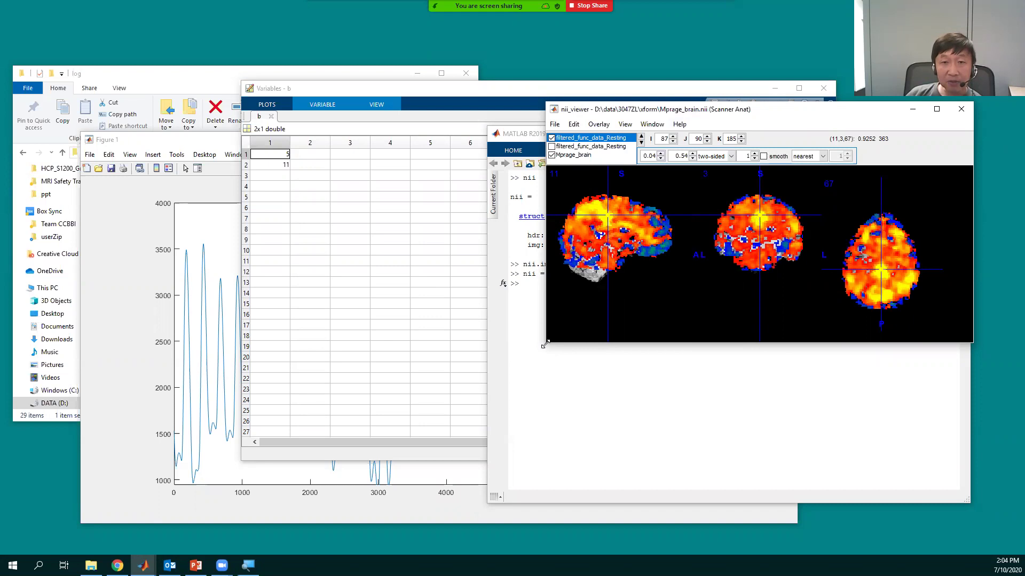
left_click_drag(544, 344, 206, 461)
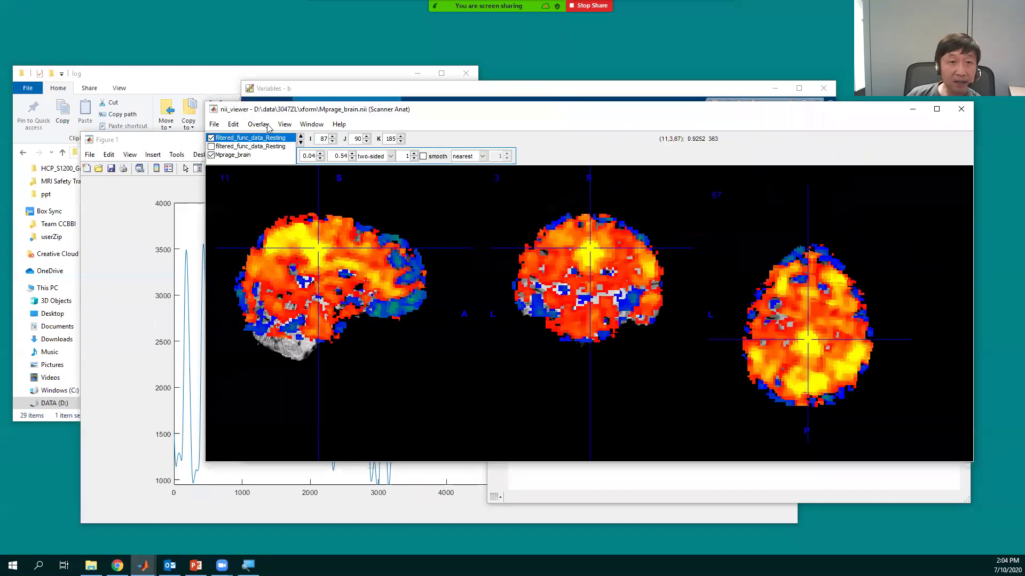
Step: Set the correlation overlay's minimum value threshold to 0.1
double_click(304, 155)
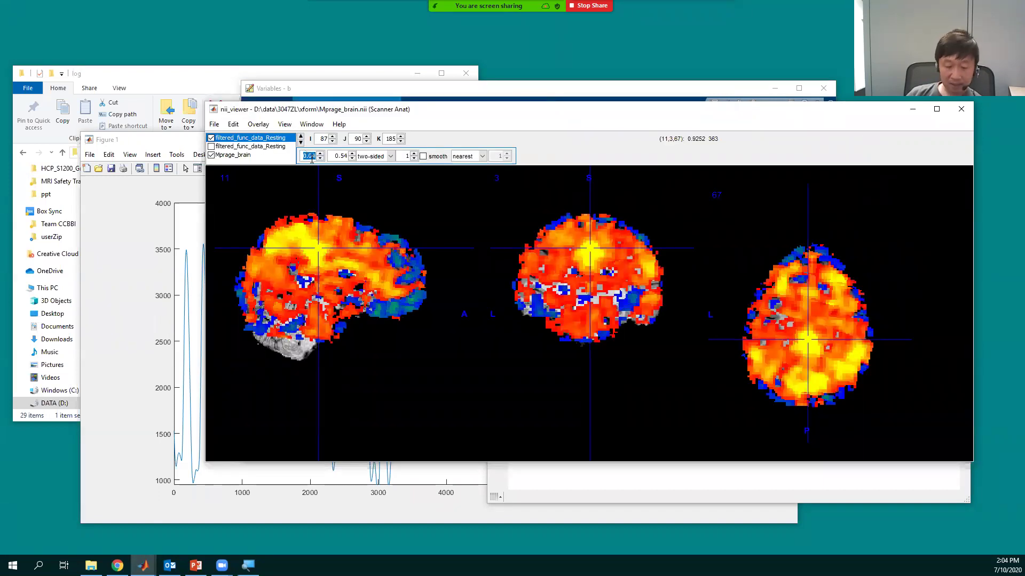
type("0")
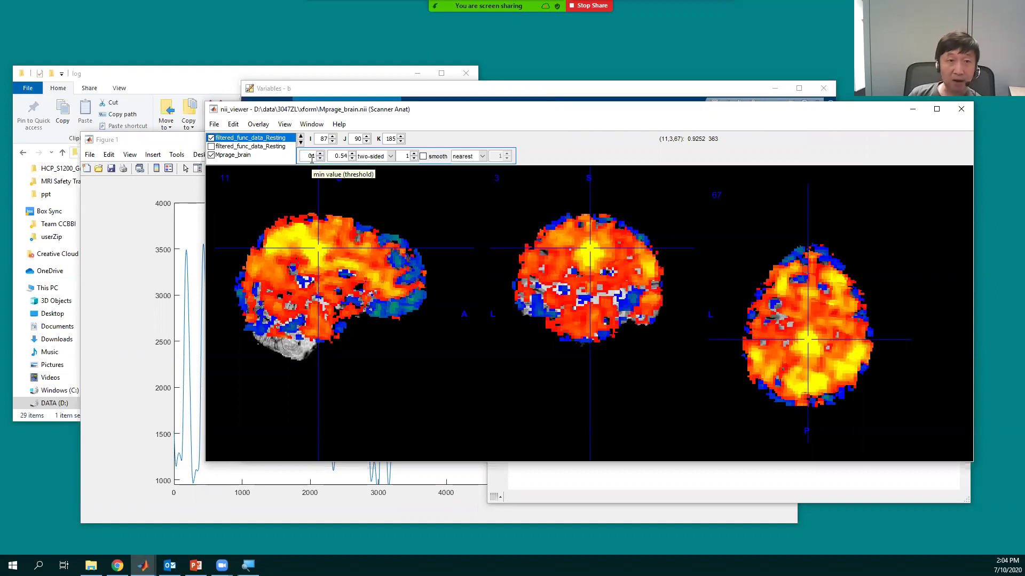
key("Return")
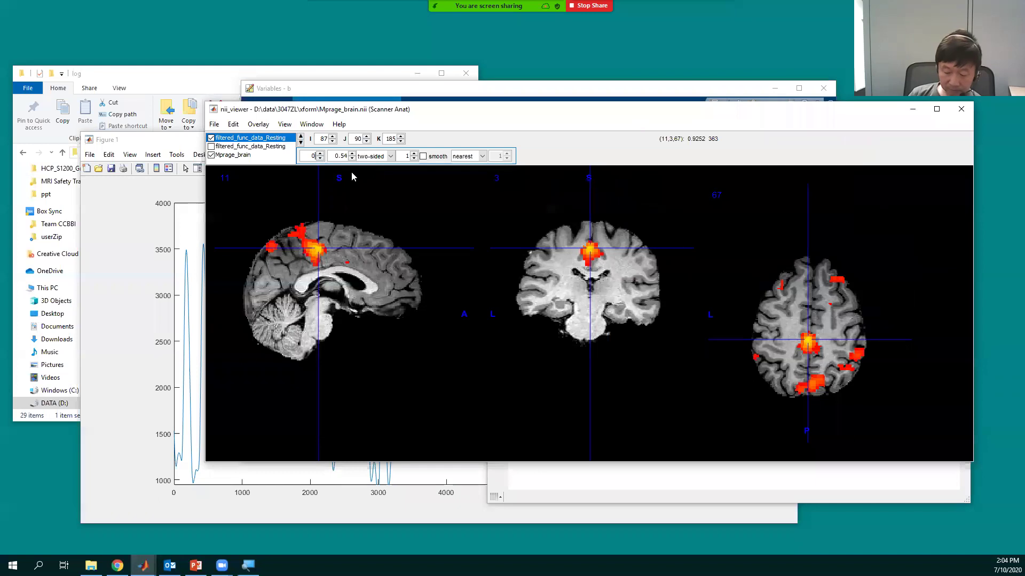
key("Return")
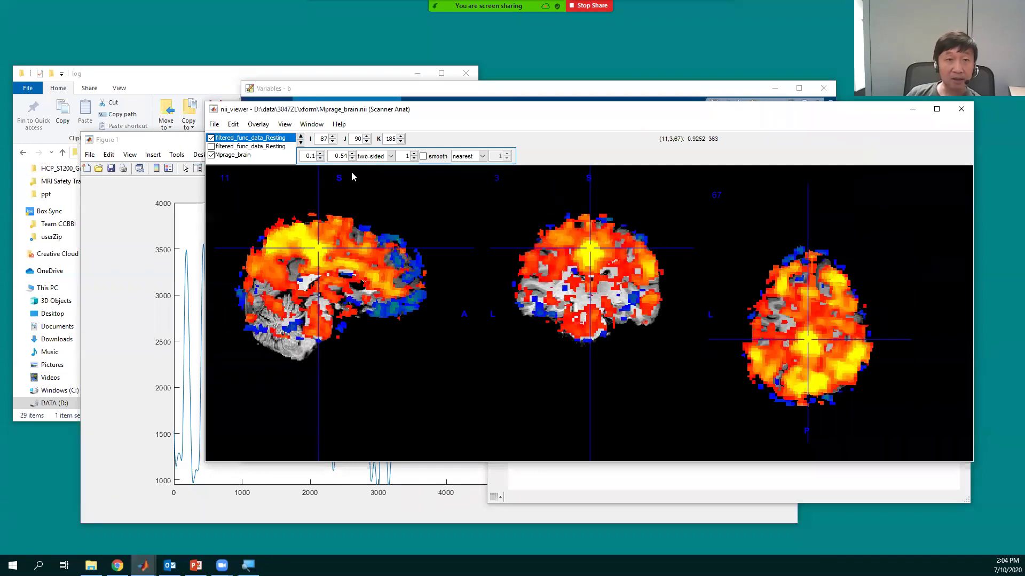
Step: Set the correlation overlay's minimum value threshold to 0.3 and its interpolation to linear
double_click(311, 156)
type("0.3")
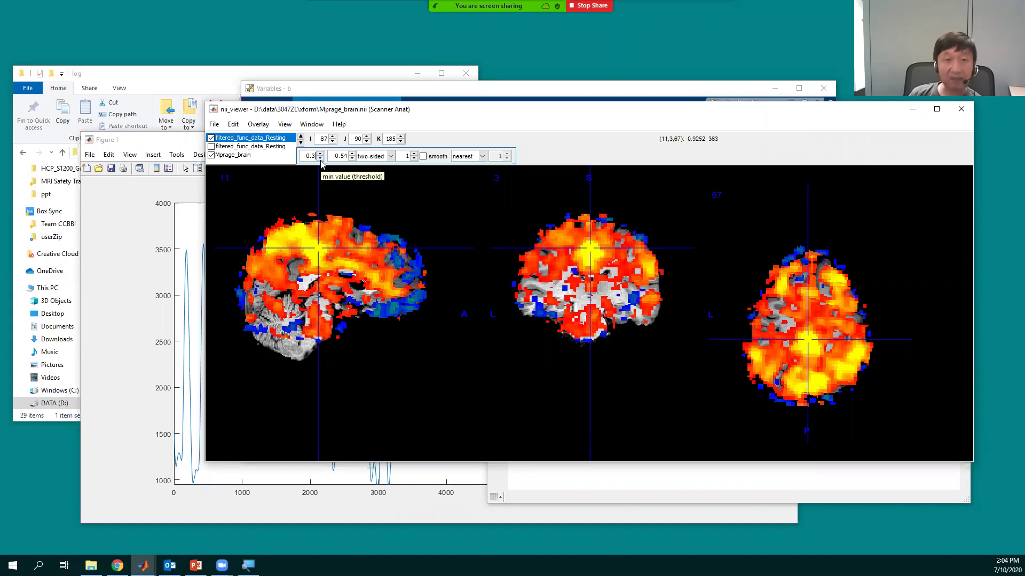
key("Return")
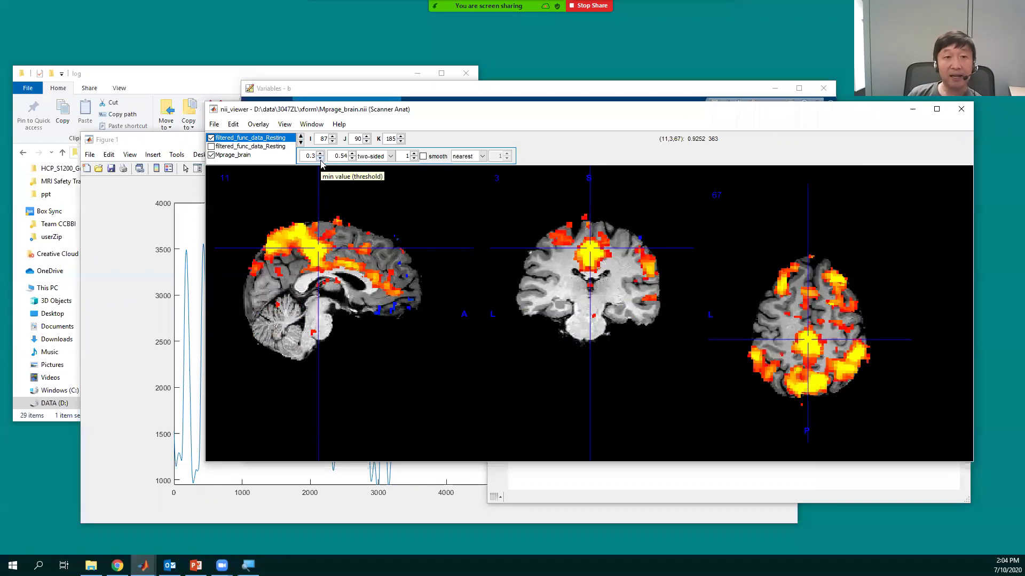
left_click(462, 156)
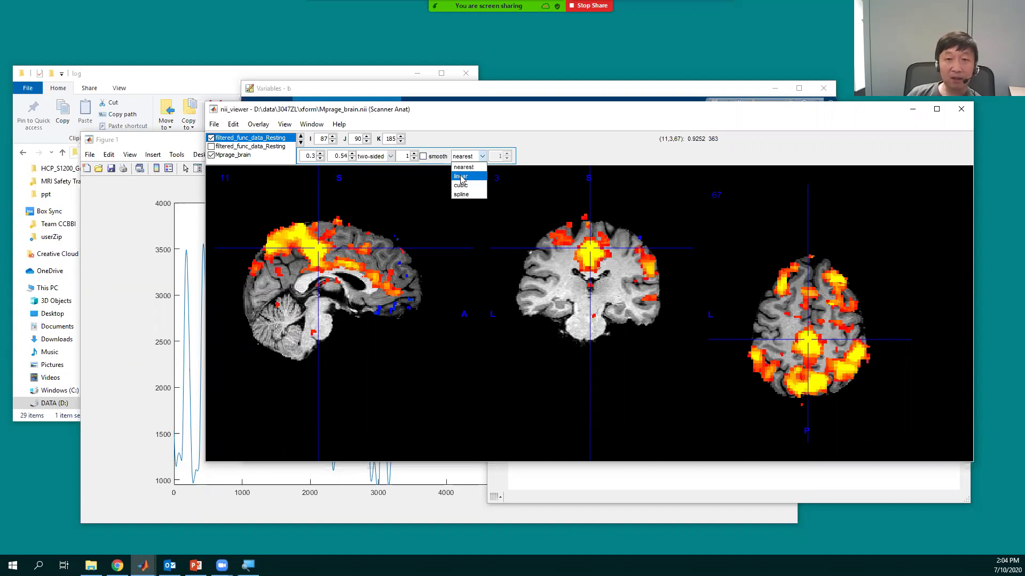
left_click(462, 176)
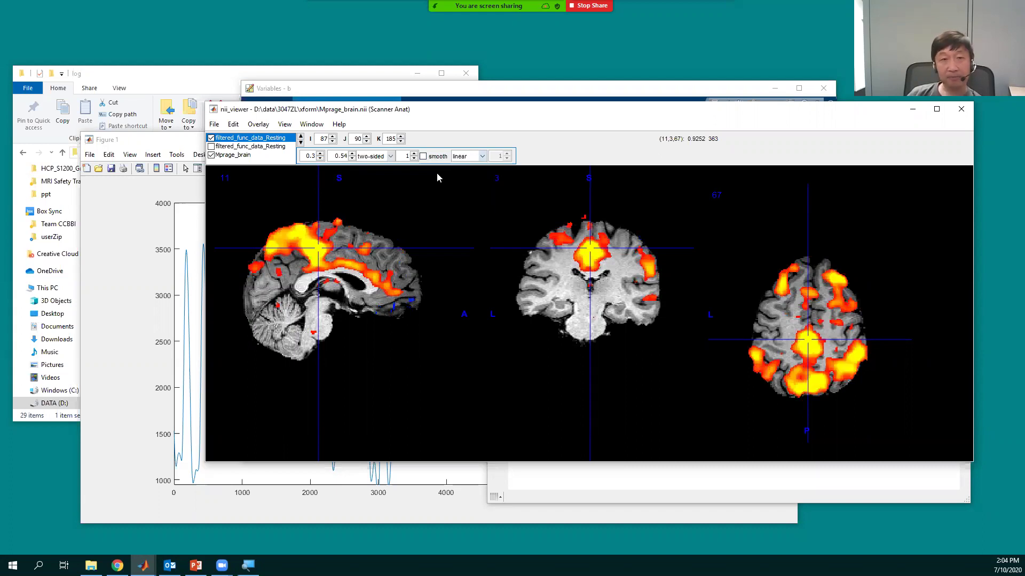
Step: Set the correlation overlay's display range to a minimum of 0.4 and a maximum of 0.6
double_click(310, 156)
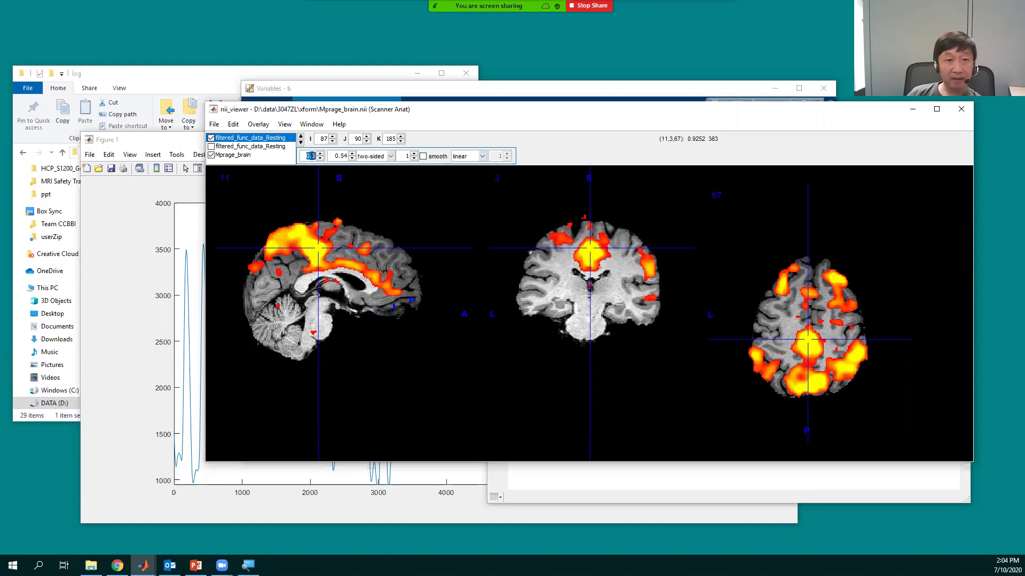
key("BackSpace")
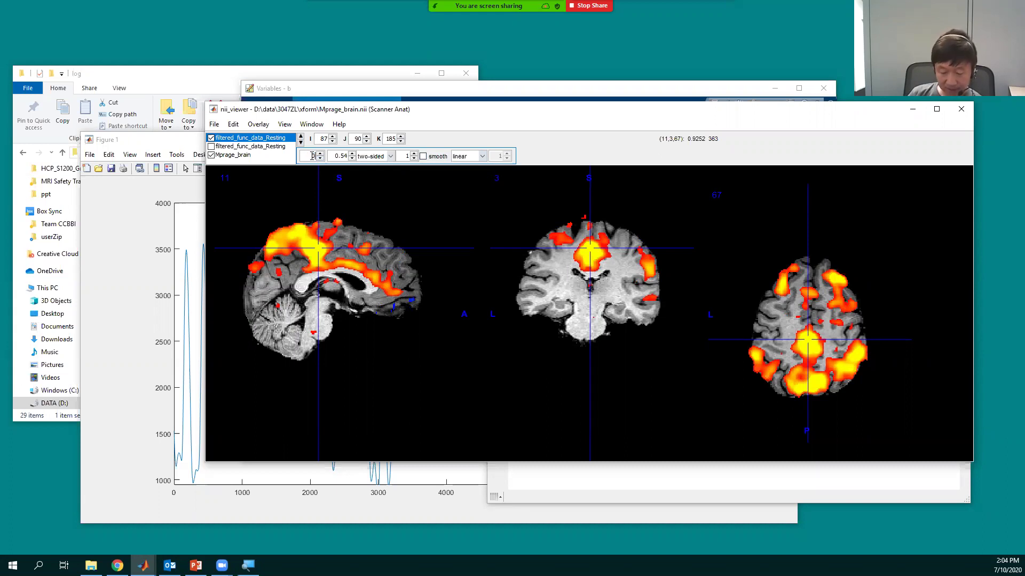
type("0.4")
key("Return")
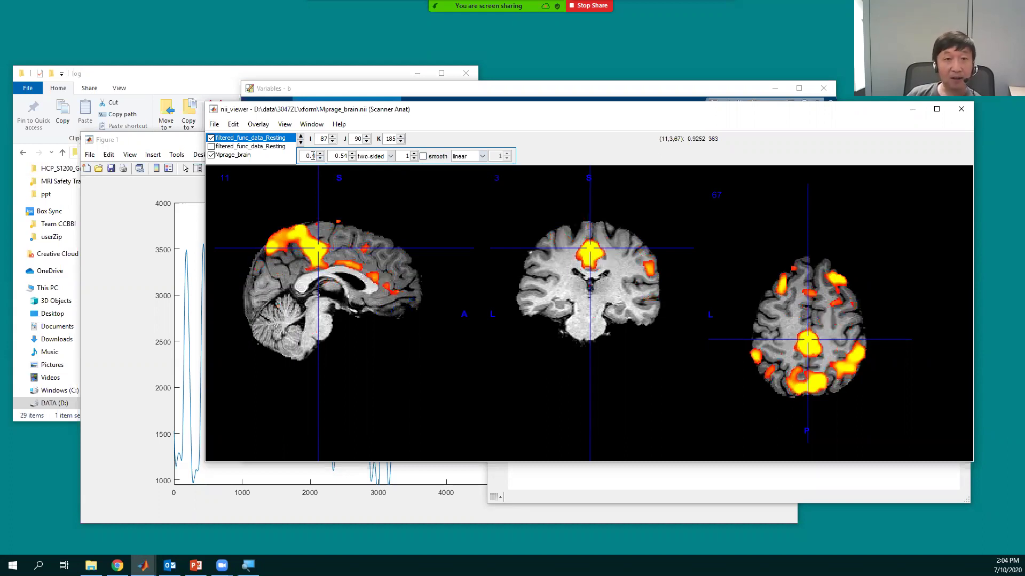
double_click(343, 156)
type("0.6")
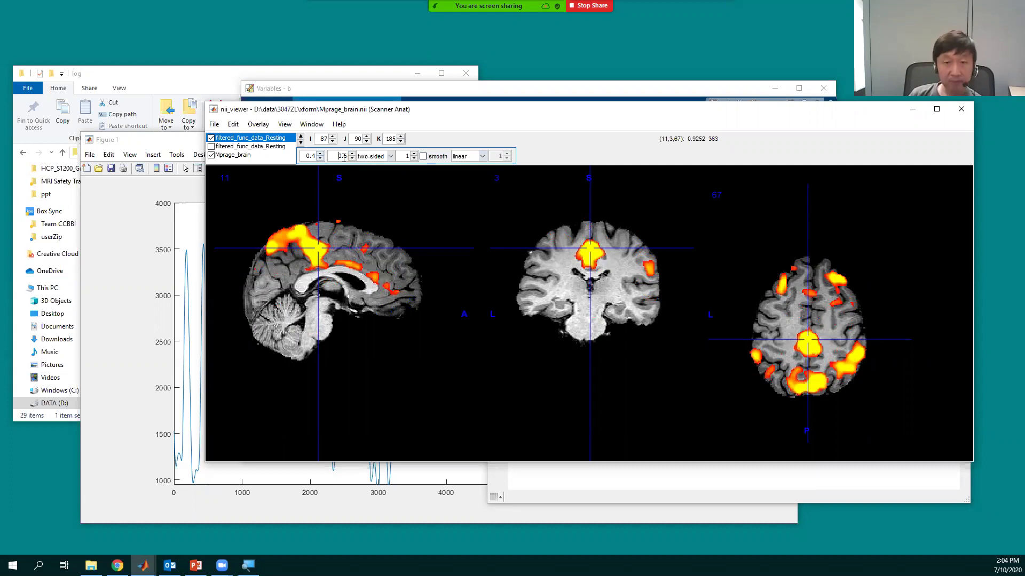
key("Return")
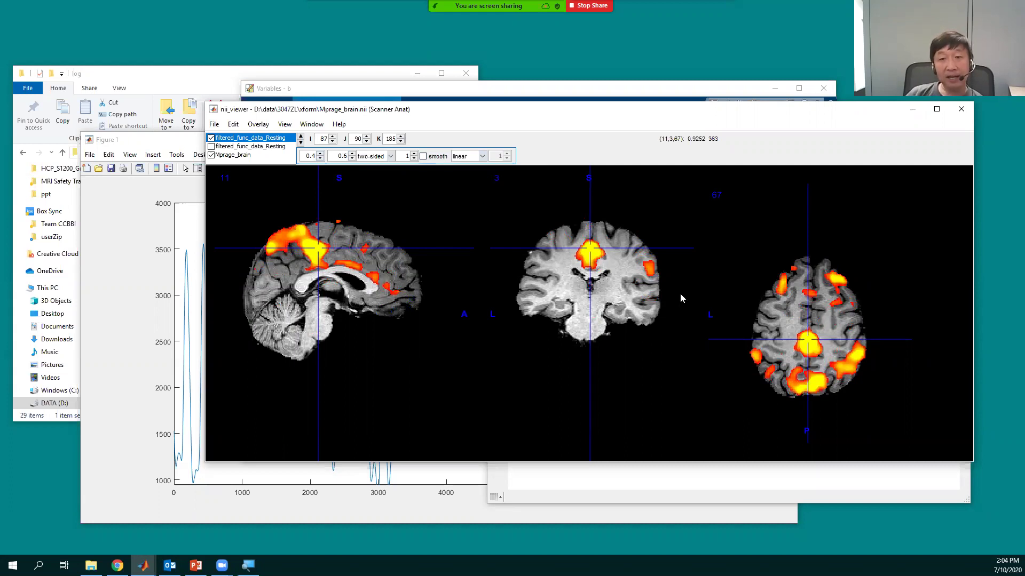
Step: Move the crosshair through the central, posterior and lateral clusters in the axial and coronal views to examine their correlation with the PCC seed
left_click(815, 341)
left_click_drag(812, 372, 805, 340)
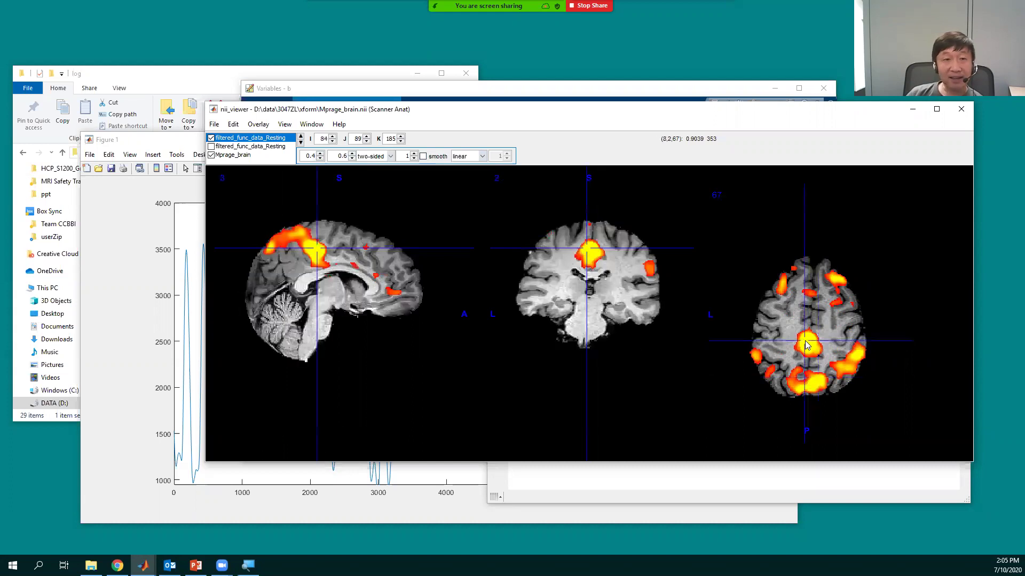
left_click(593, 259)
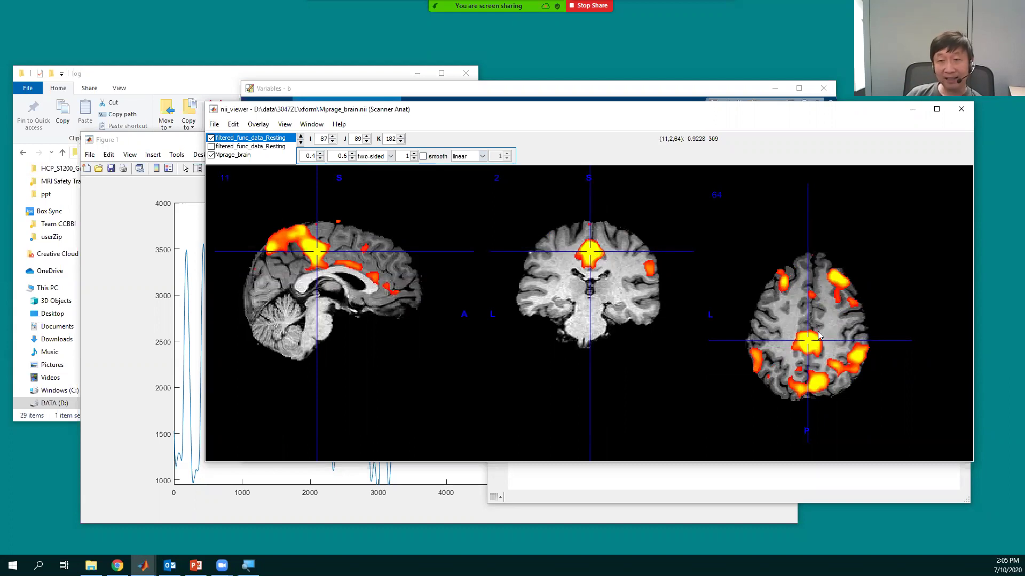
left_click(815, 382)
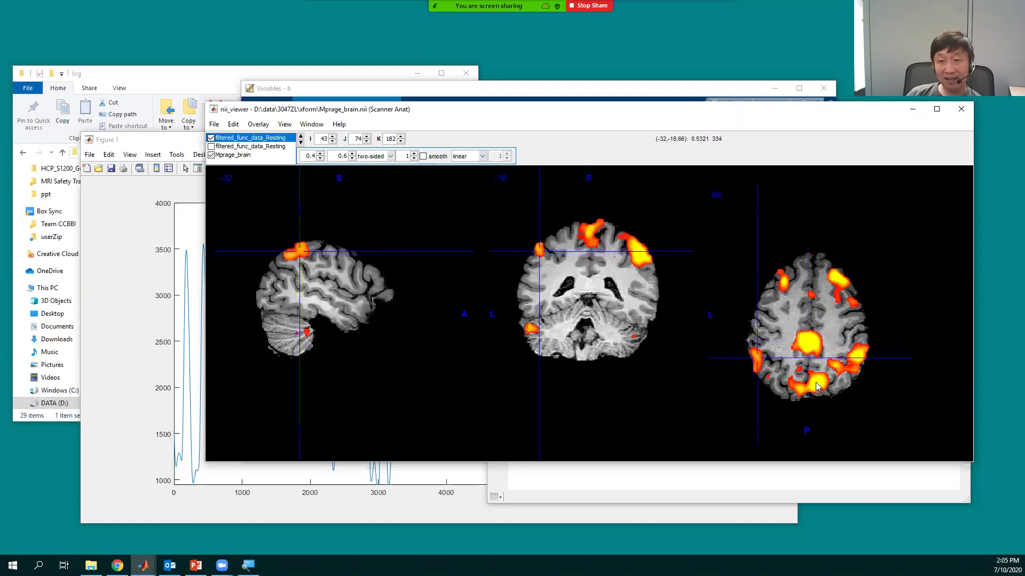
left_click(761, 361)
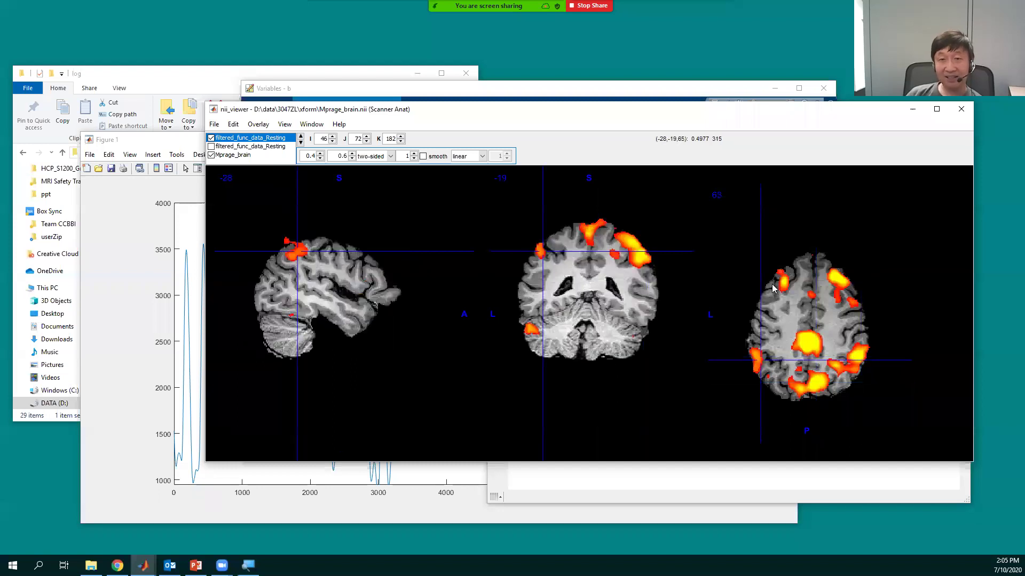
left_click(589, 234)
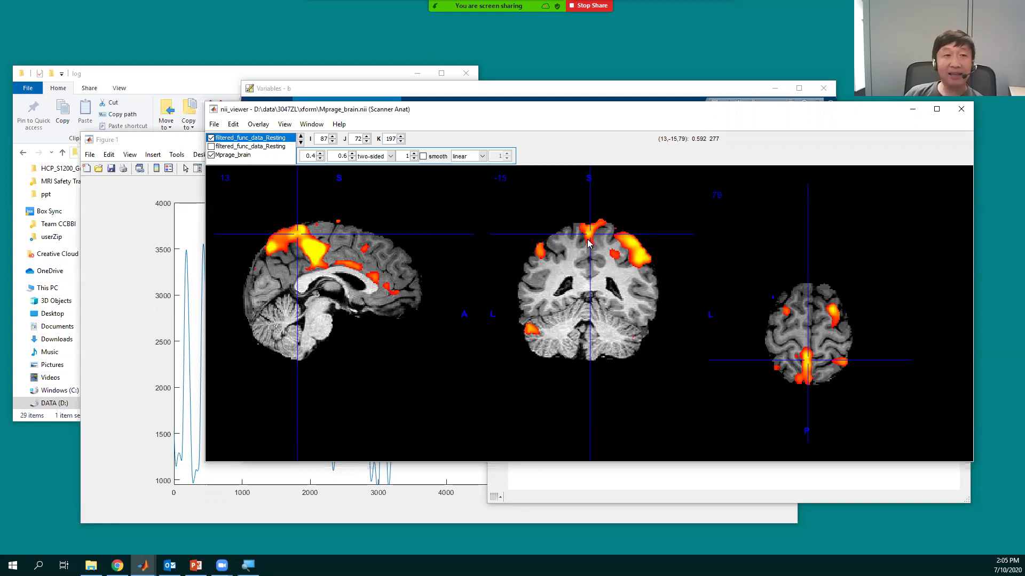
Step: Close the Variables window showing b and bring the MATLAB command window to the front
left_click(450, 95)
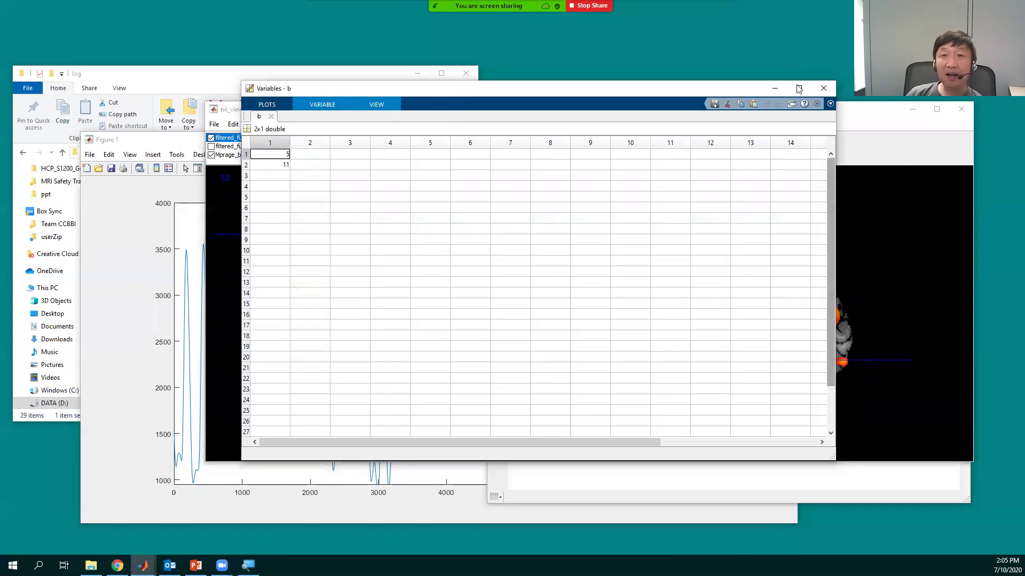
left_click(823, 88)
left_click(566, 496)
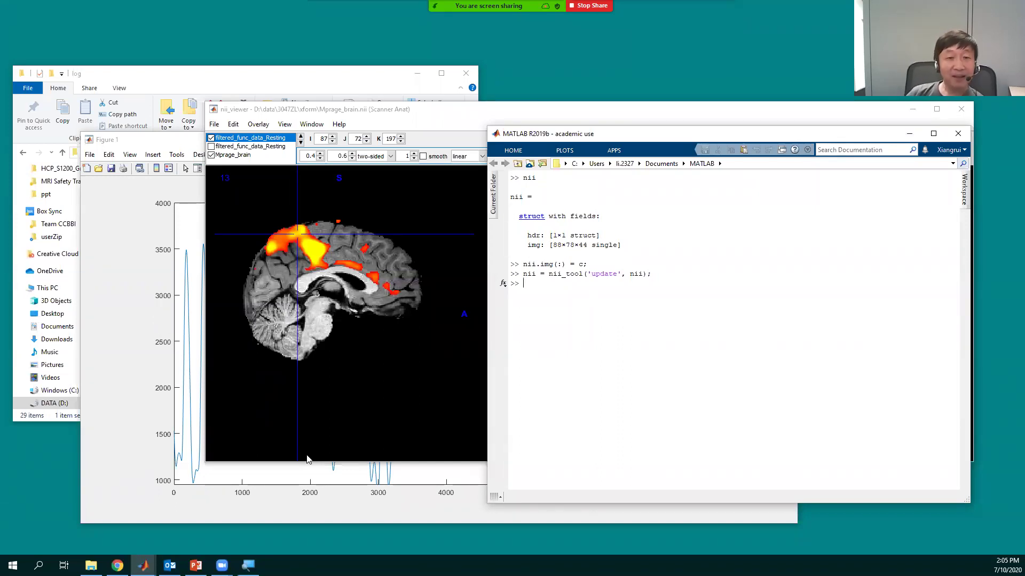
Step: Switch to the PowerPoint presentation and show the closing "Questions or comments? Thank you!" slide
mouse_move(195, 567)
left_click(166, 515)
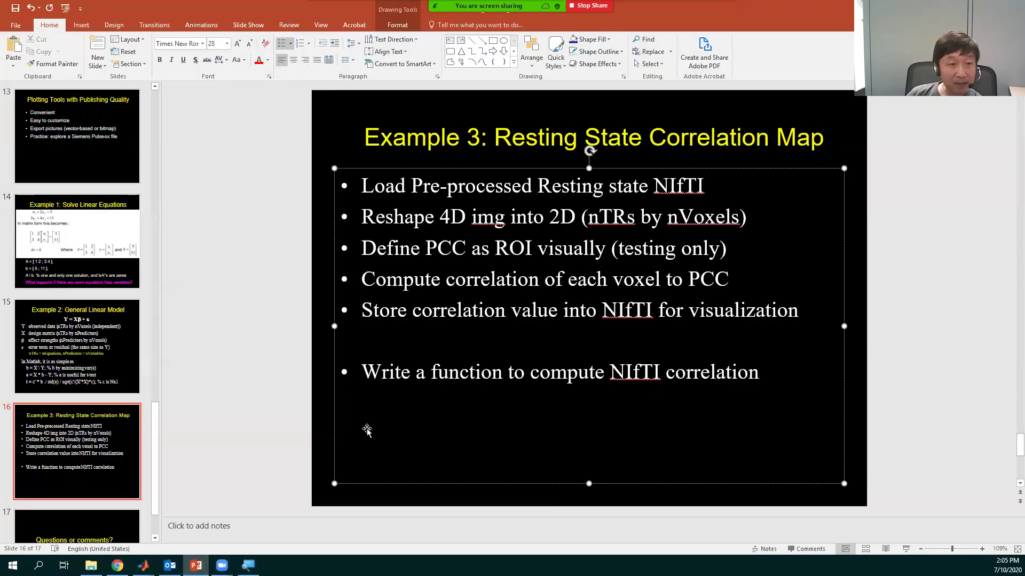
left_click(155, 529)
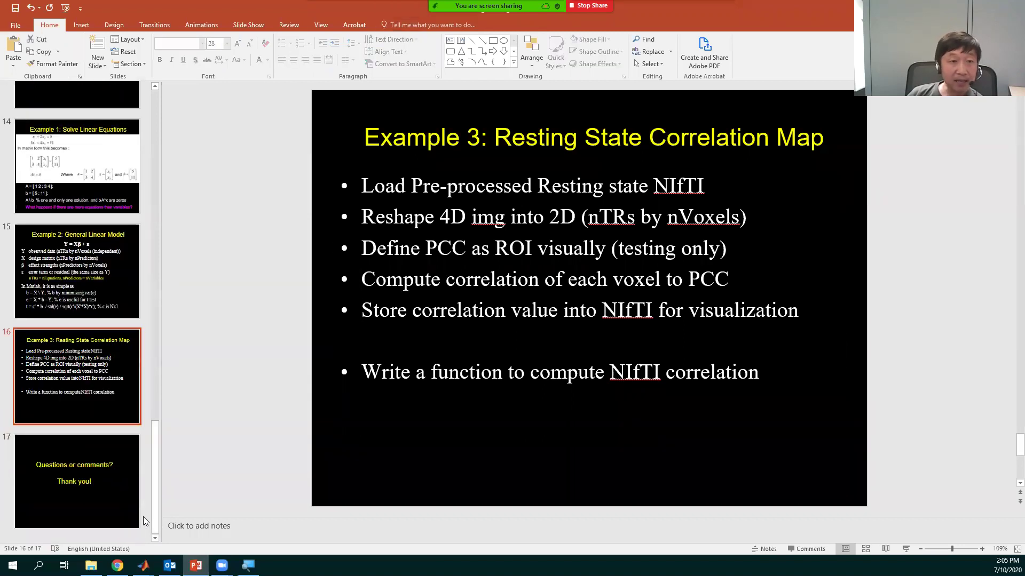
left_click(126, 504)
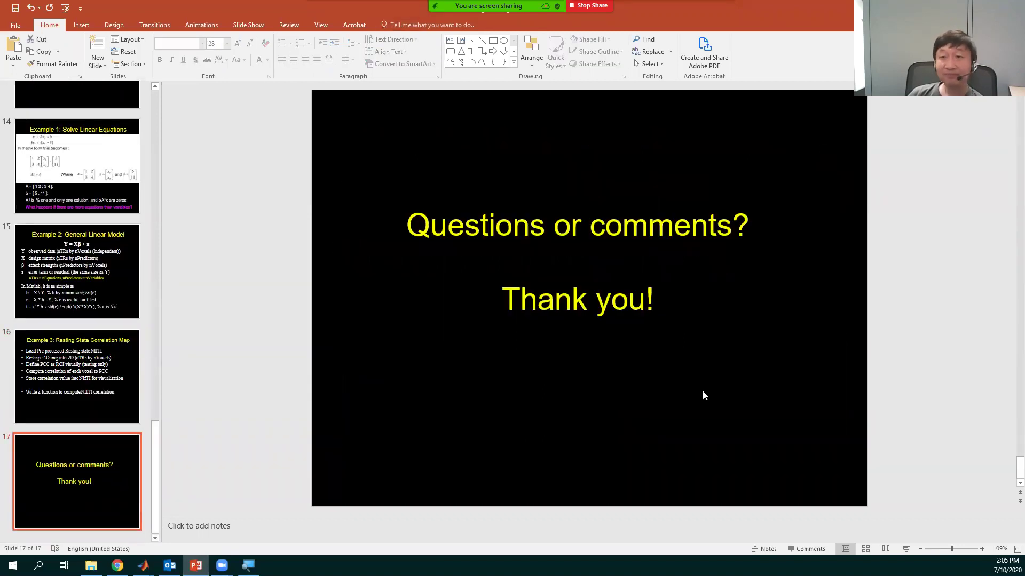
left_click(922, 300)
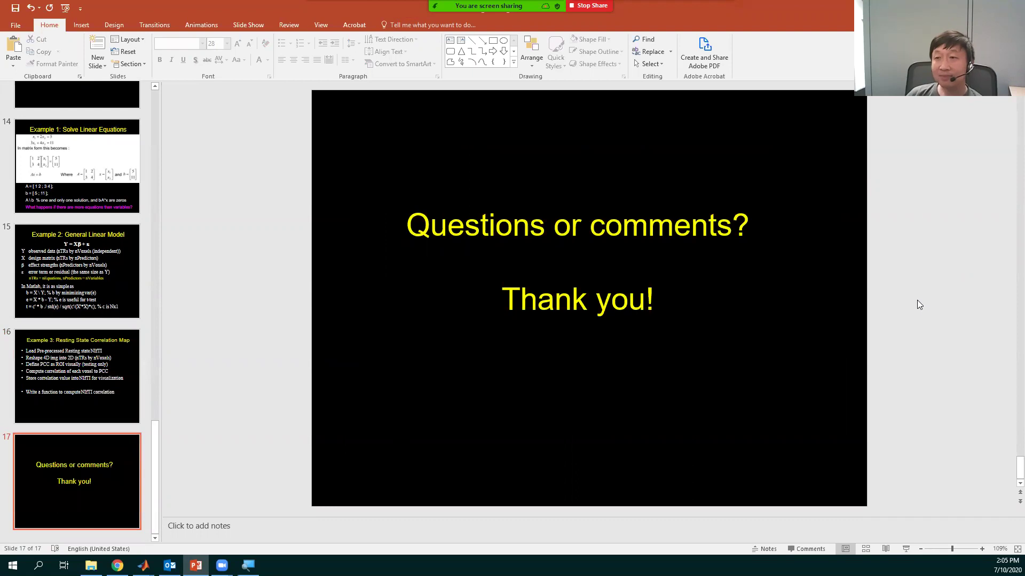